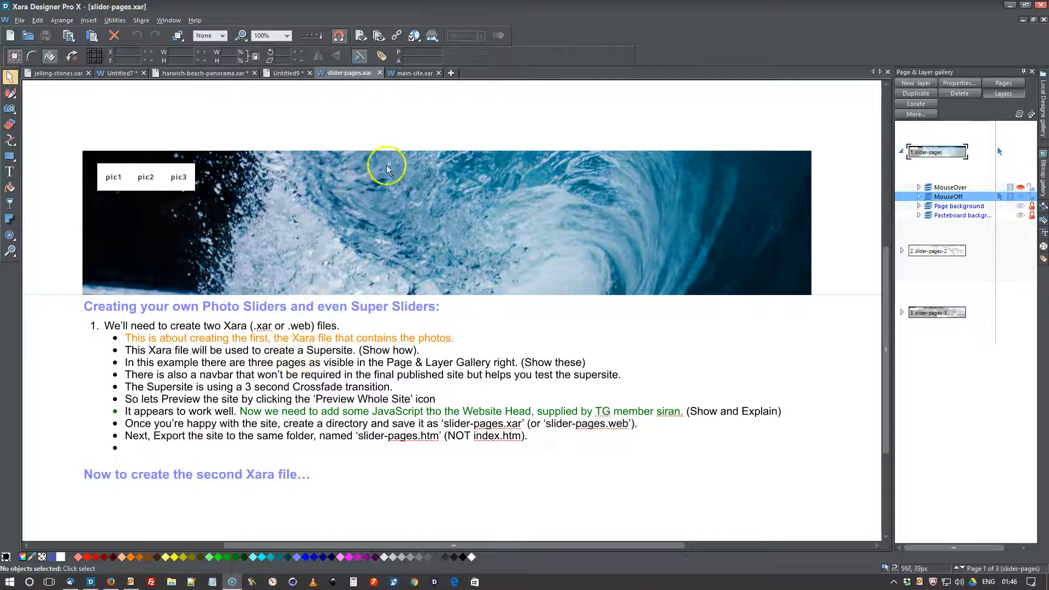
Set the web export options to a Supersite with page transitions using the Crossfade effect and apply them to the site.
{"action": "left_click", "coordinate": [396, 36]}
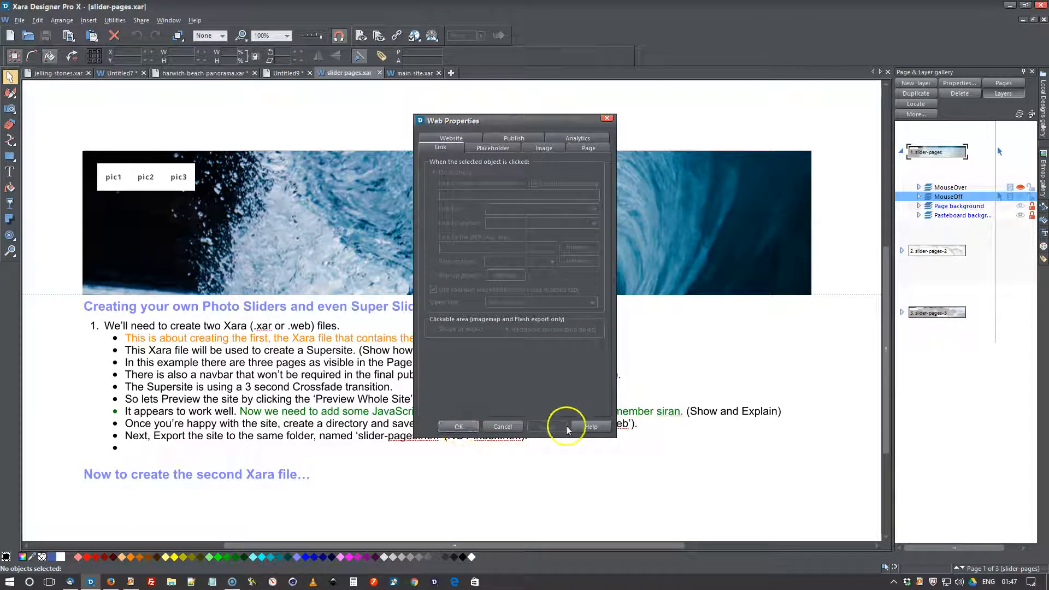
{"action": "left_click", "coordinate": [466, 143]}
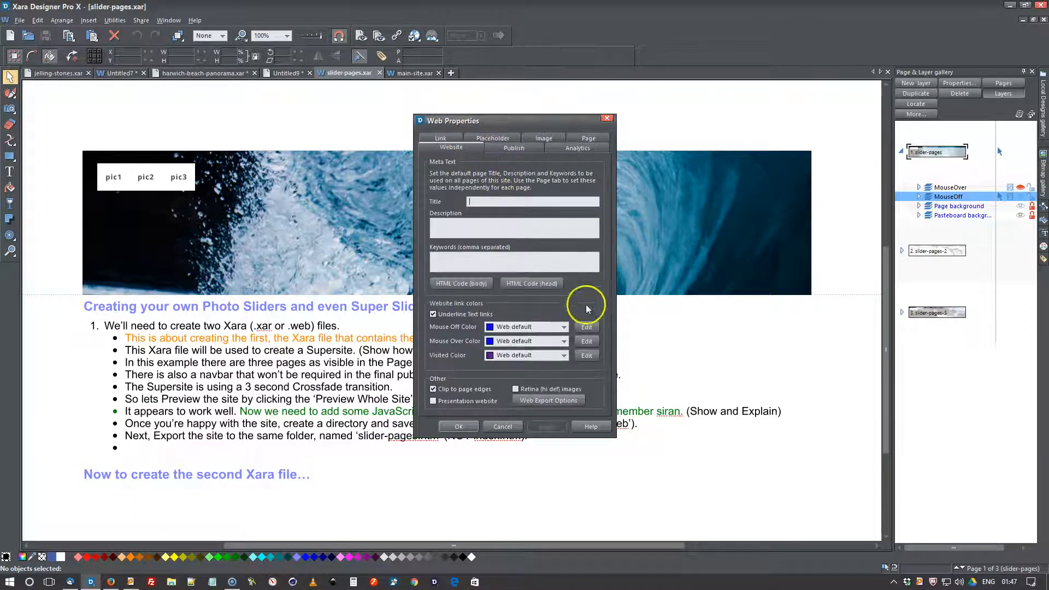
{"action": "left_click", "coordinate": [554, 403]}
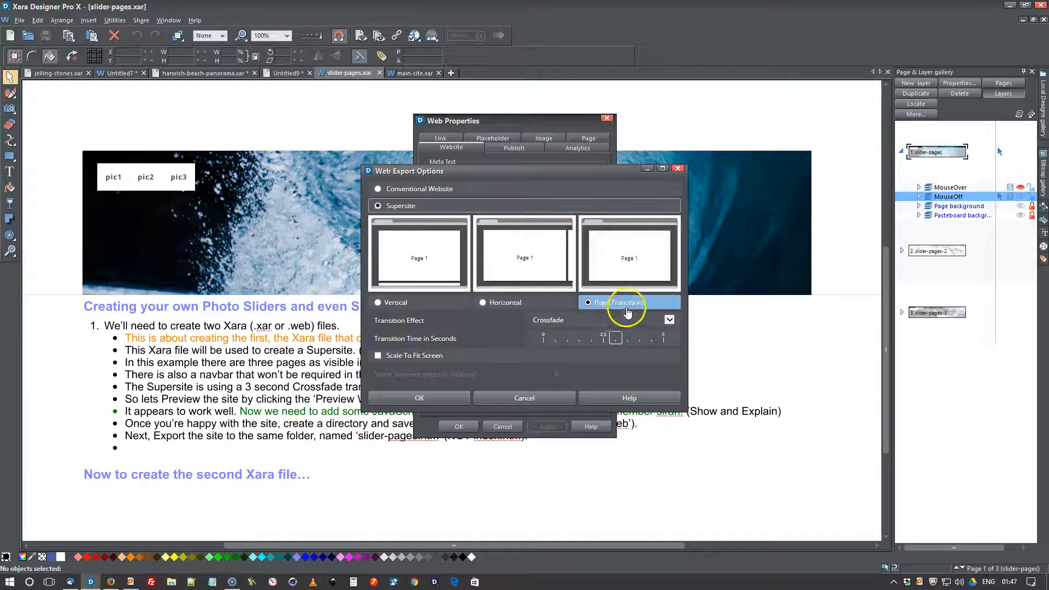
{"action": "left_click", "coordinate": [634, 308]}
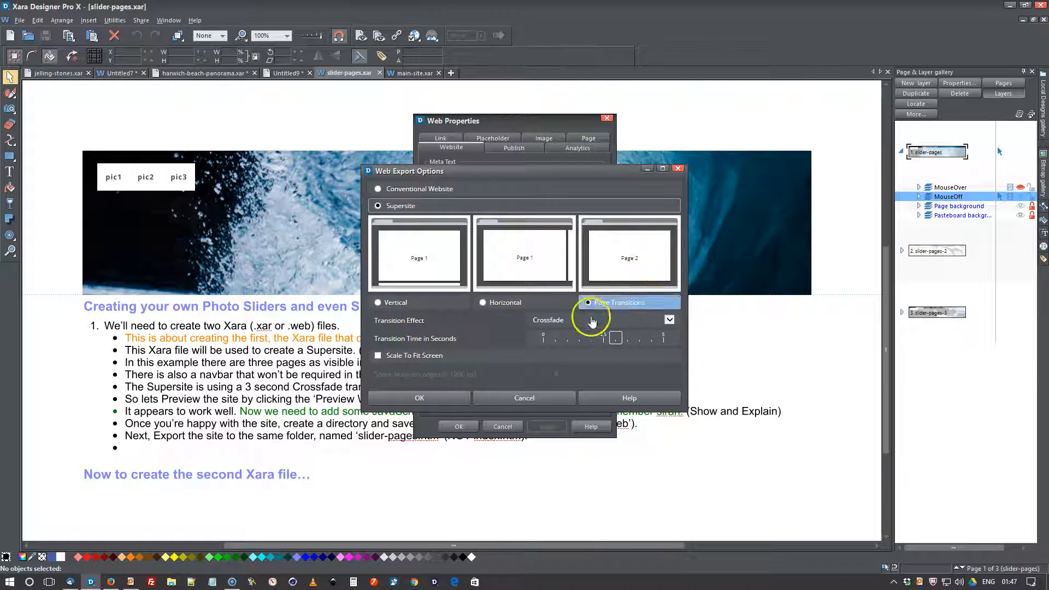
{"action": "left_click", "coordinate": [455, 398]}
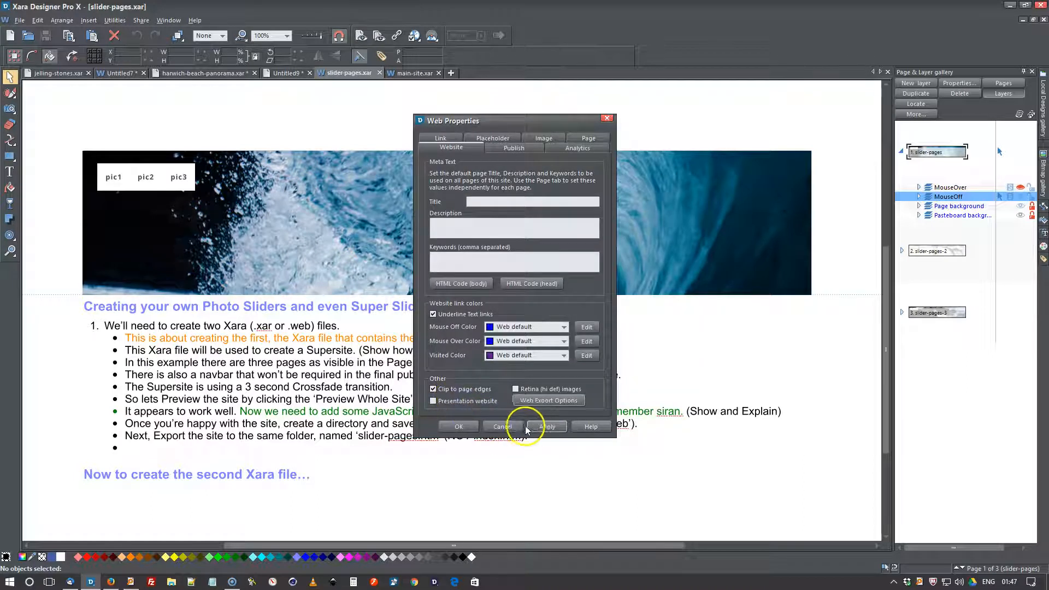
{"action": "left_click", "coordinate": [541, 426]}
{"action": "left_click", "coordinate": [466, 426]}
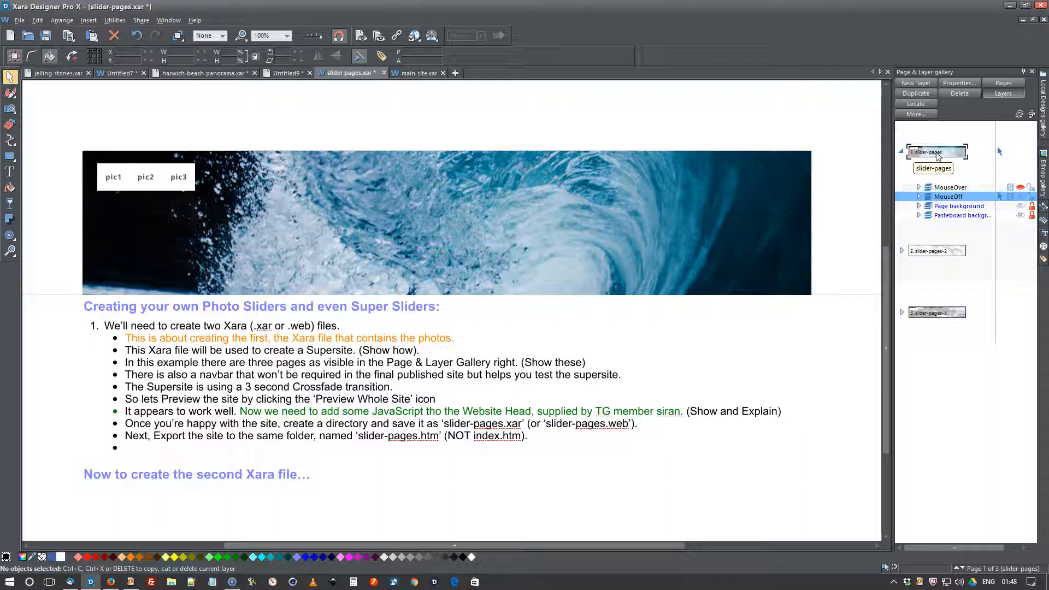
Look through the three slider pages and their photos, returning to the first page.
{"action": "left_click_drag", "start_coordinate": [931, 247], "coordinate": [929, 324]}
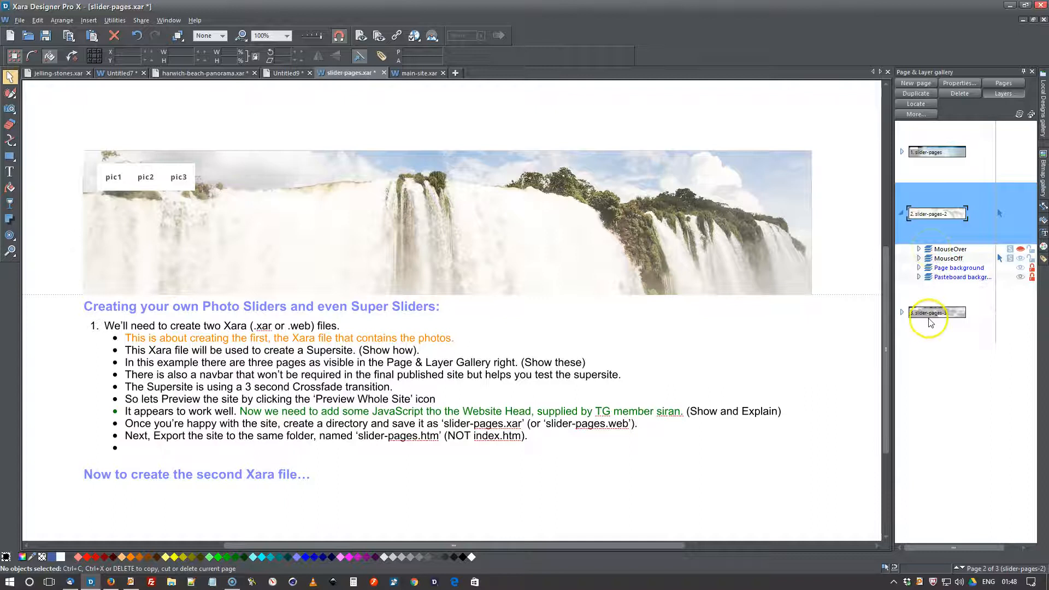
{"action": "left_click", "coordinate": [929, 322]}
{"action": "left_click", "coordinate": [928, 152]}
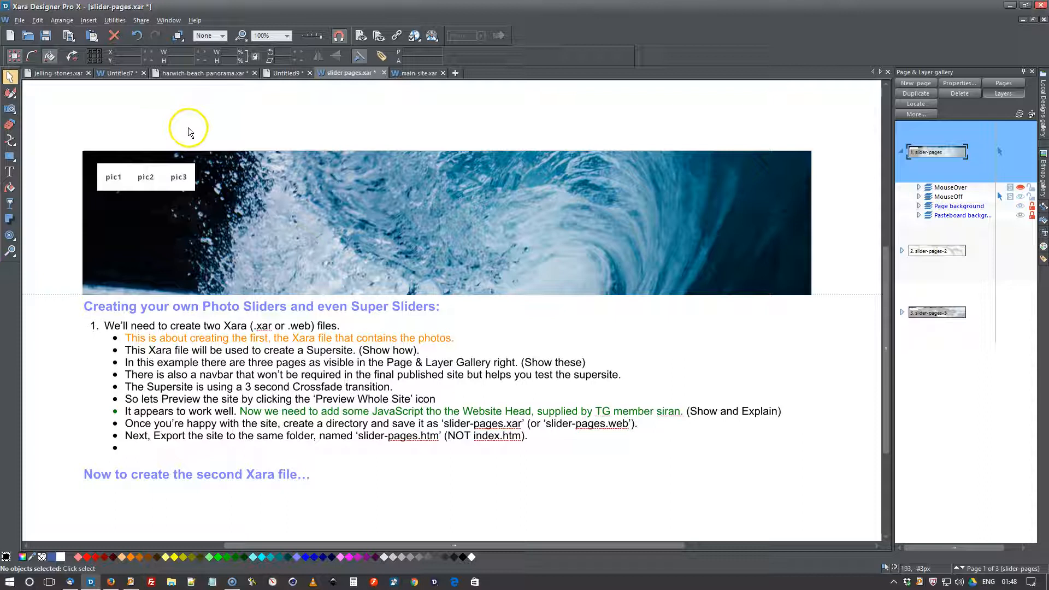
{"action": "left_click", "coordinate": [932, 253]}
{"action": "left_click", "coordinate": [938, 321]}
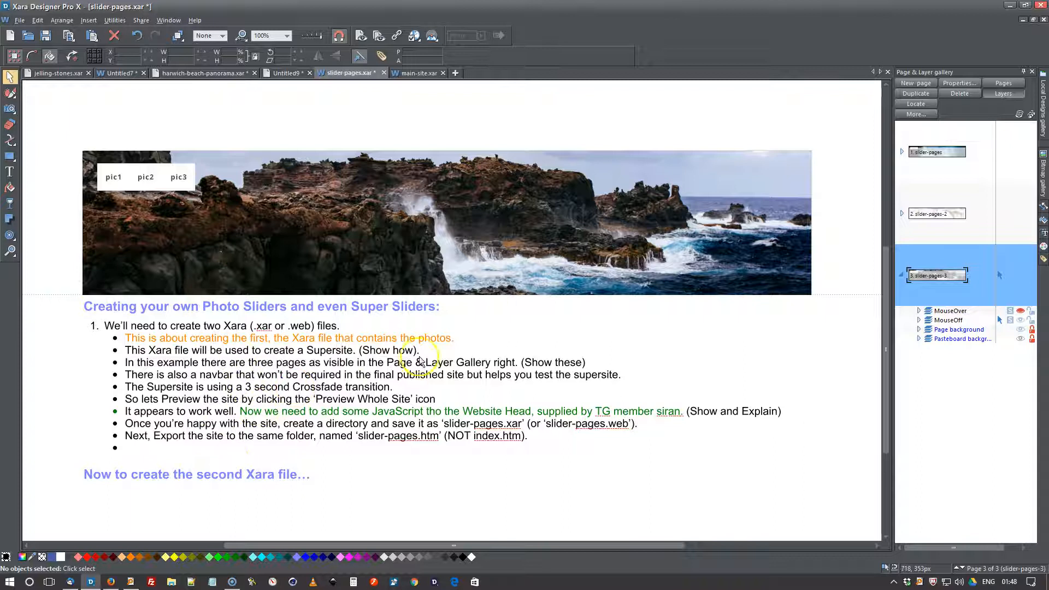
{"action": "left_click", "coordinate": [934, 160]}
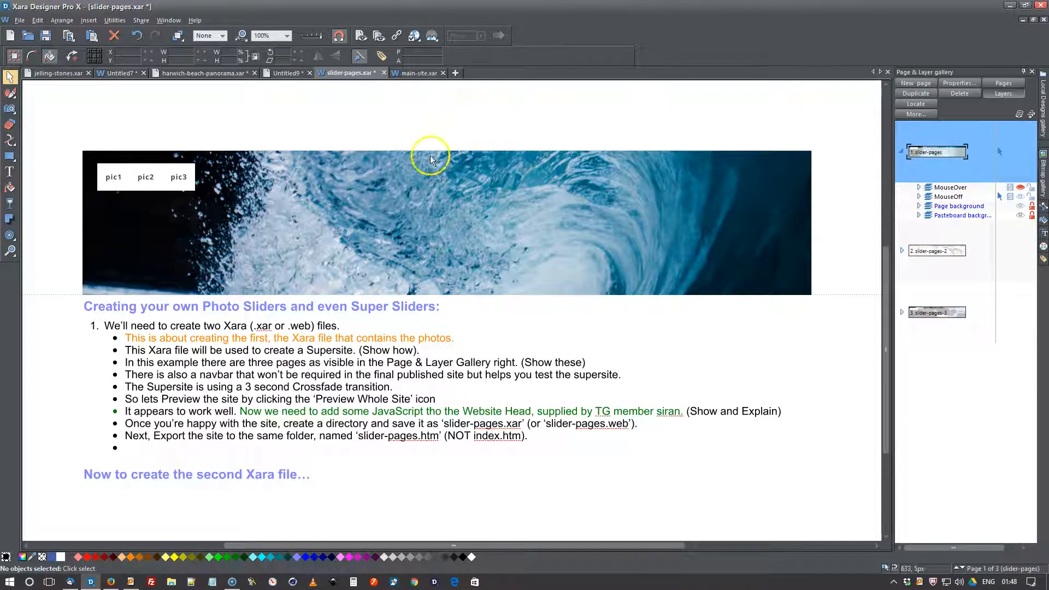
Preview the whole website and test the crossfades through the pic1, pic2 and pic3 links, then close the preview.
{"action": "left_click", "coordinate": [378, 38]}
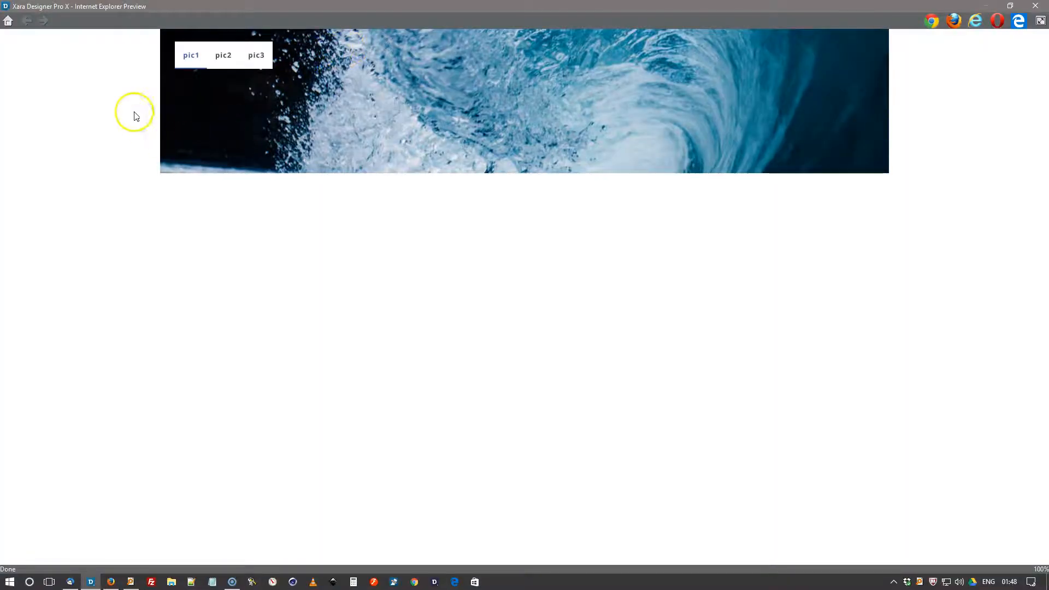
{"action": "left_click", "coordinate": [224, 60]}
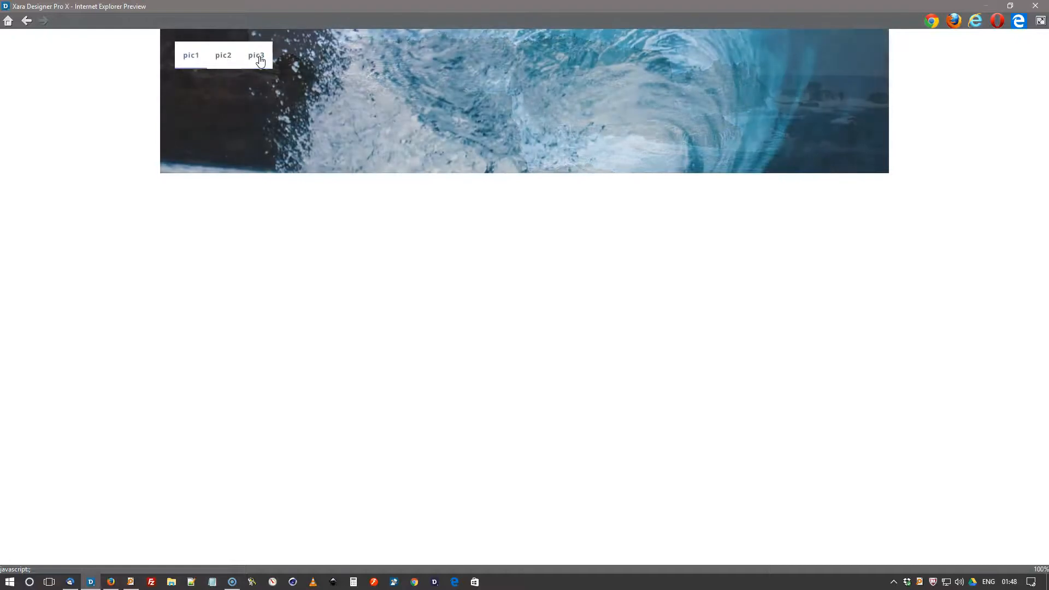
{"action": "left_click", "coordinate": [220, 60]}
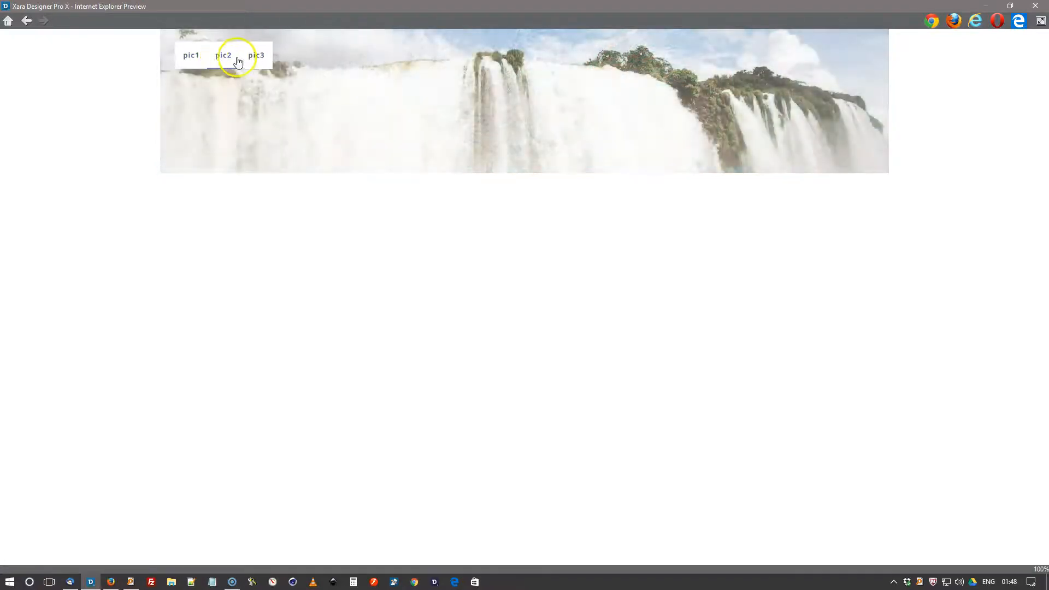
{"action": "left_click", "coordinate": [258, 60]}
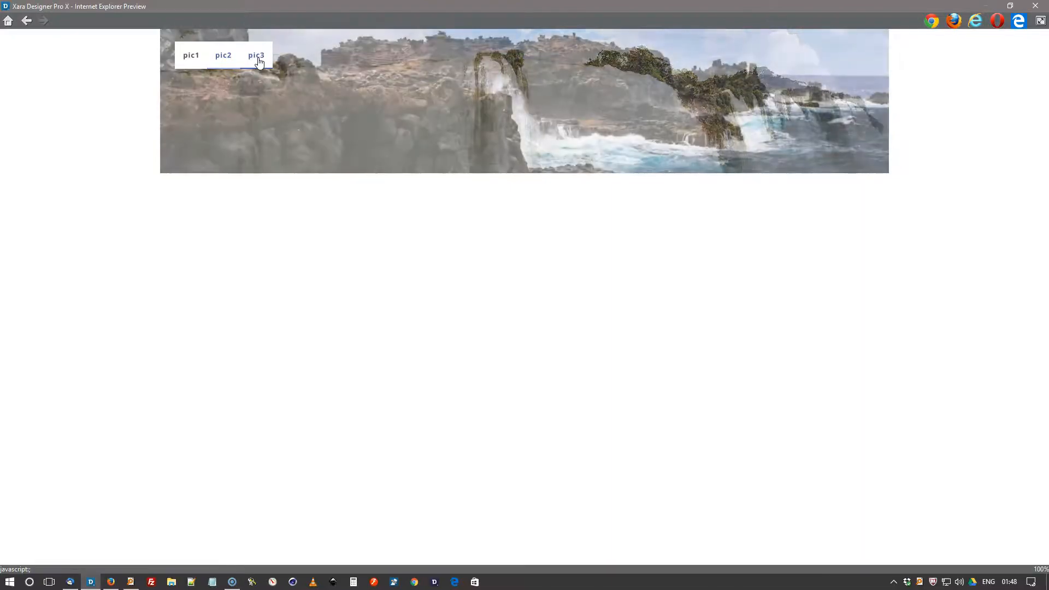
{"action": "left_click", "coordinate": [189, 58]}
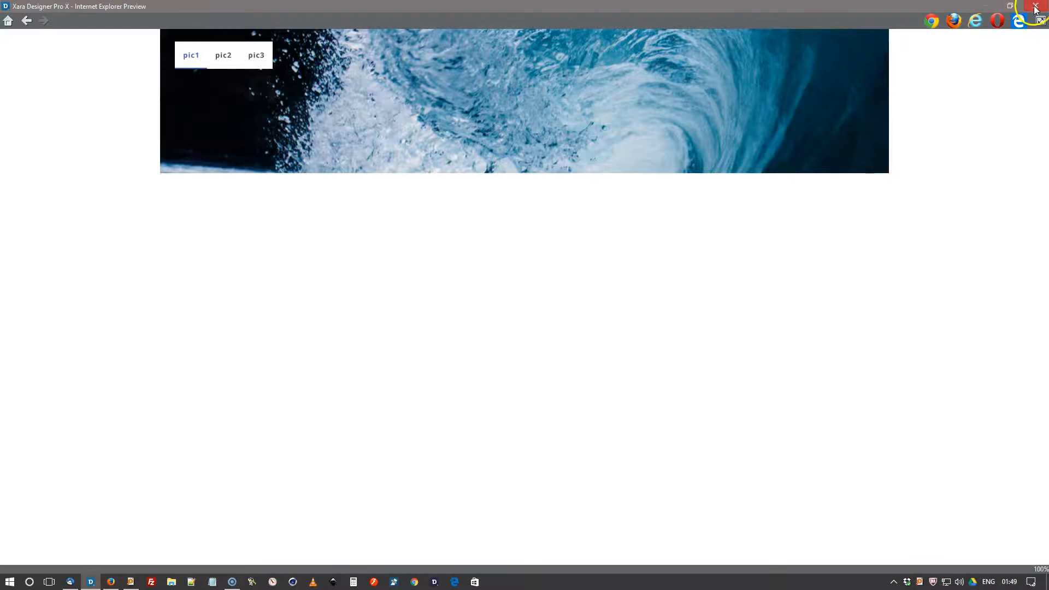
{"action": "left_click", "coordinate": [1035, 7]}
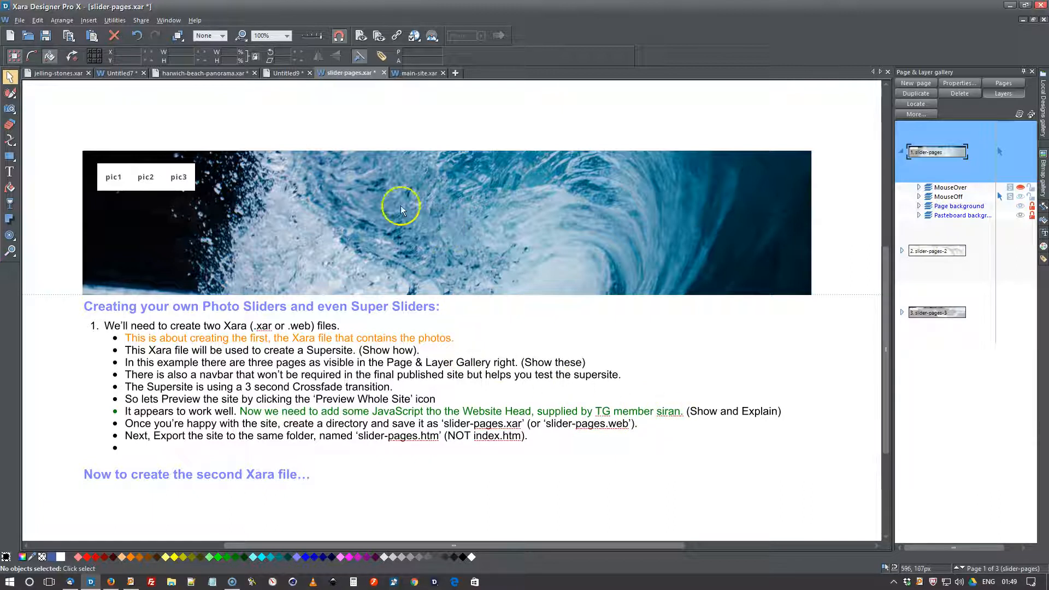
Examine the slide timing script, including sDispTimes, in the website's HTML head code.
{"action": "left_click", "coordinate": [397, 37]}
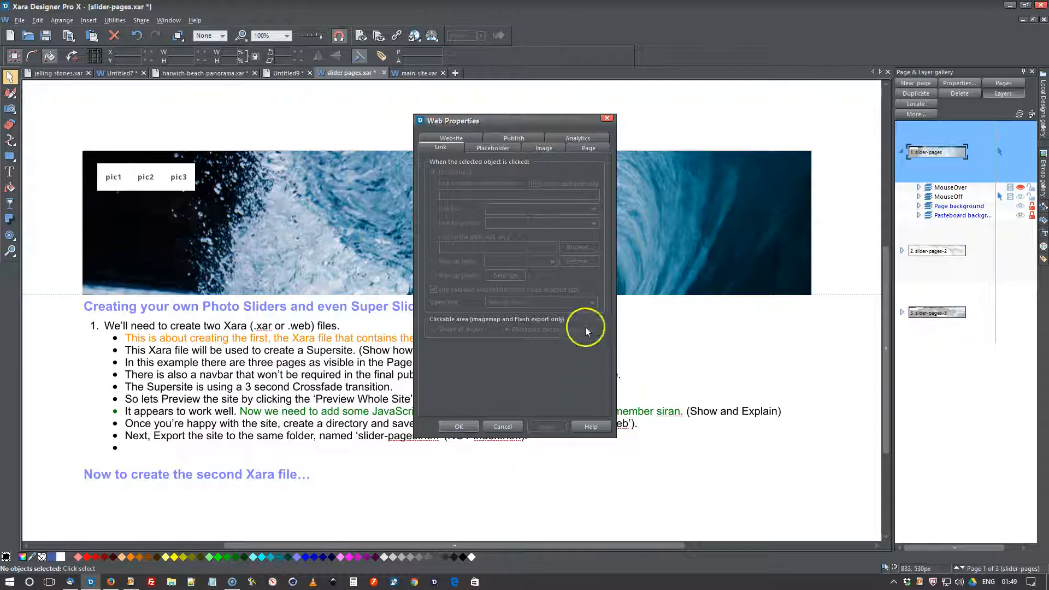
{"action": "left_click", "coordinate": [451, 137]}
{"action": "left_click", "coordinate": [535, 285]}
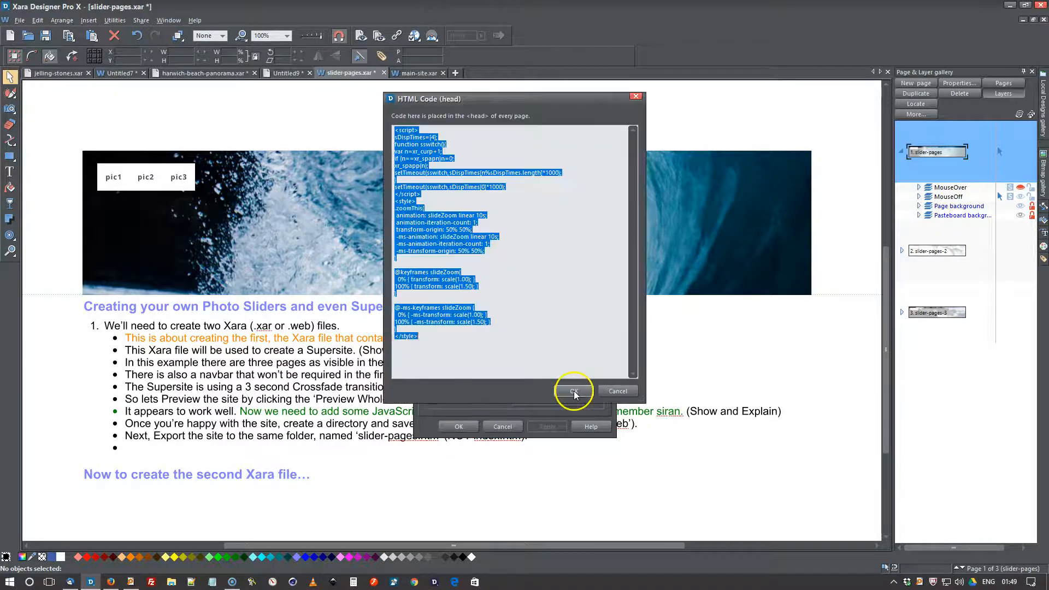
{"action": "left_click", "coordinate": [461, 356]}
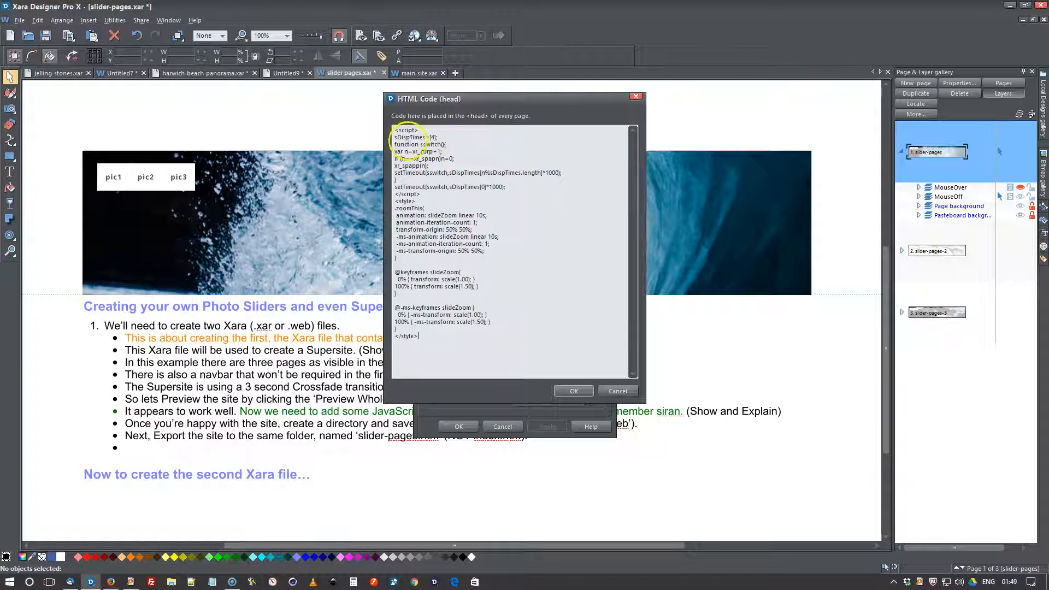
{"action": "left_click", "coordinate": [433, 138]}
{"action": "left_click", "coordinate": [573, 391]}
{"action": "left_click", "coordinate": [549, 426]}
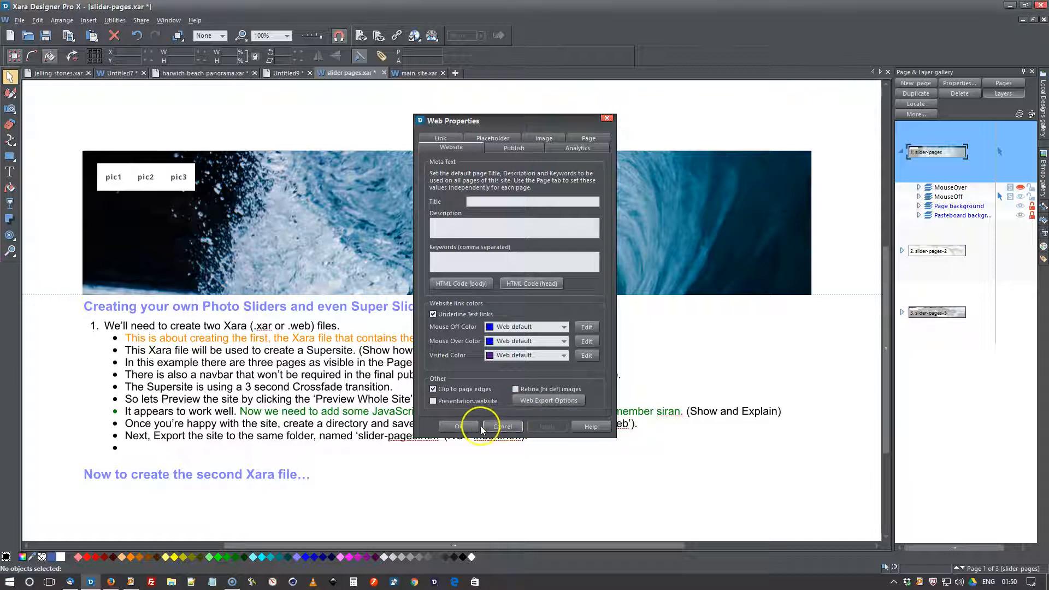
{"action": "left_click", "coordinate": [473, 427]}
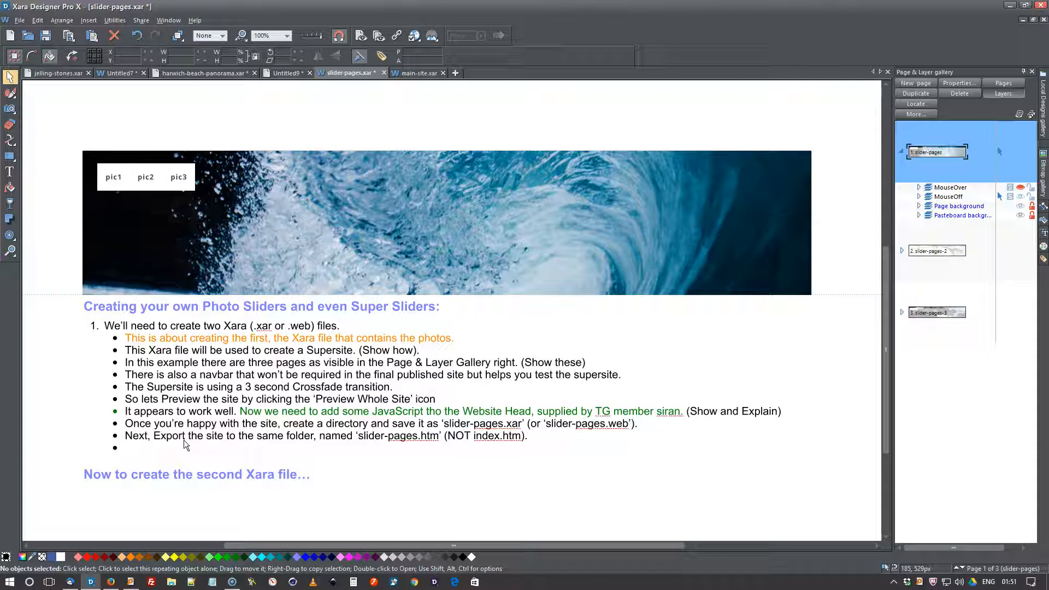
{"action": "left_click", "coordinate": [19, 20]}
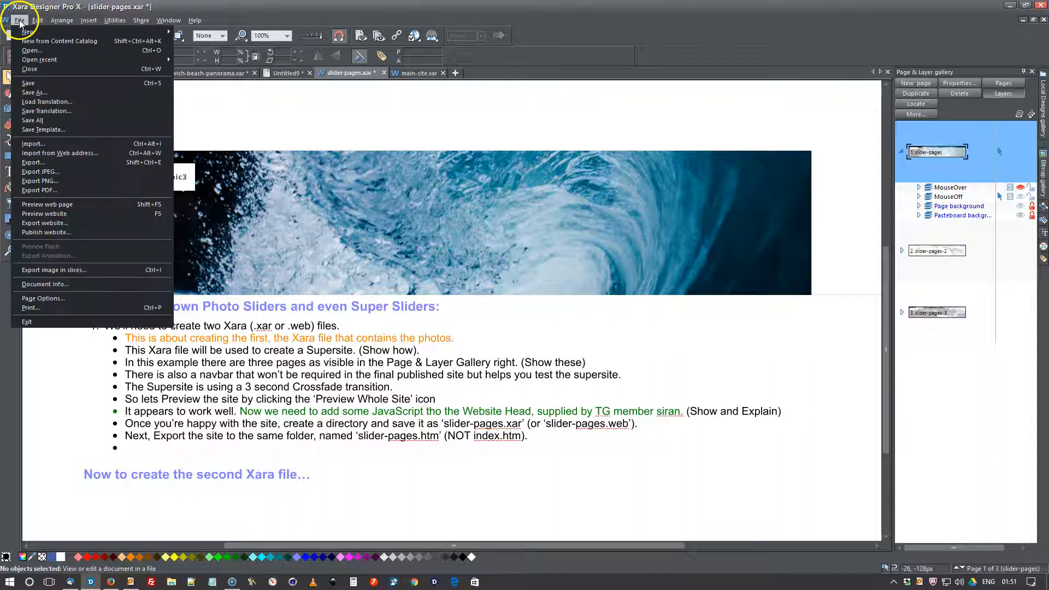
{"action": "left_click", "coordinate": [39, 224]}
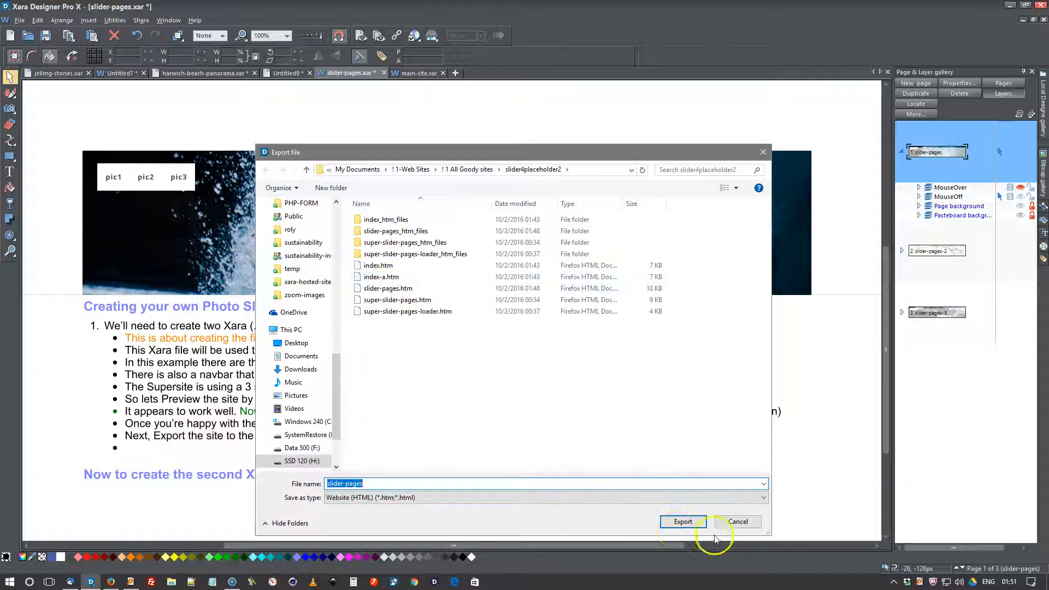
{"action": "left_click", "coordinate": [736, 522]}
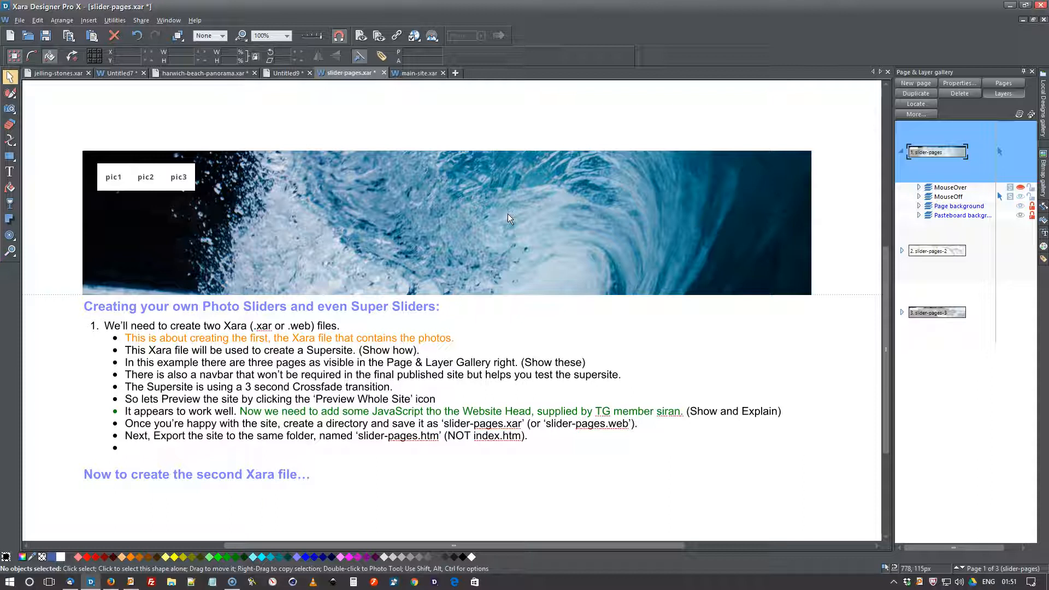
In the main-site document, examine the iframe code in the HTML body of the magenta placeholder rectangle.
{"action": "left_click", "coordinate": [418, 74]}
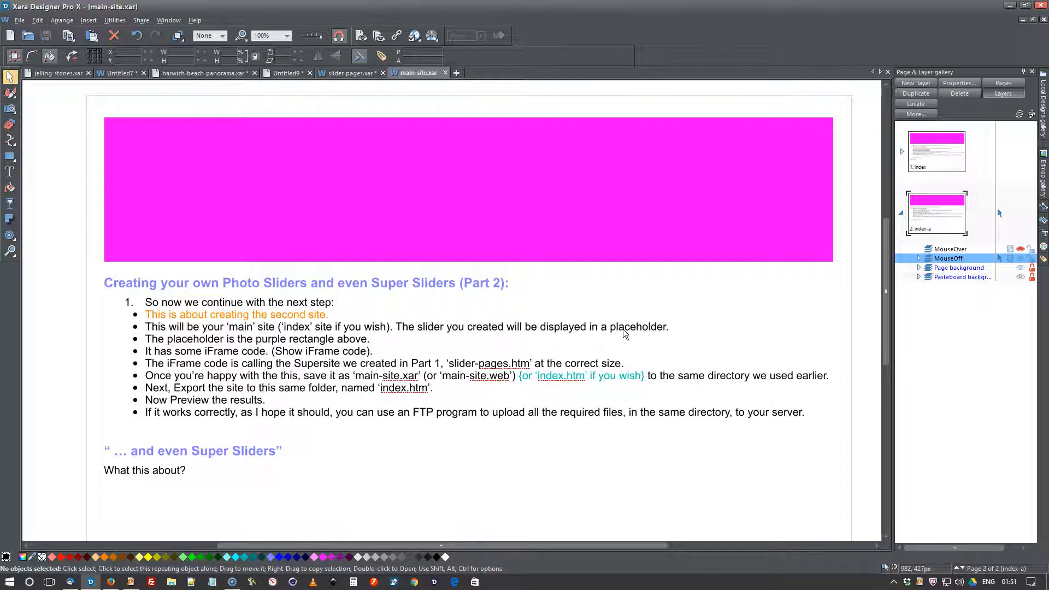
{"action": "left_click", "coordinate": [549, 222]}
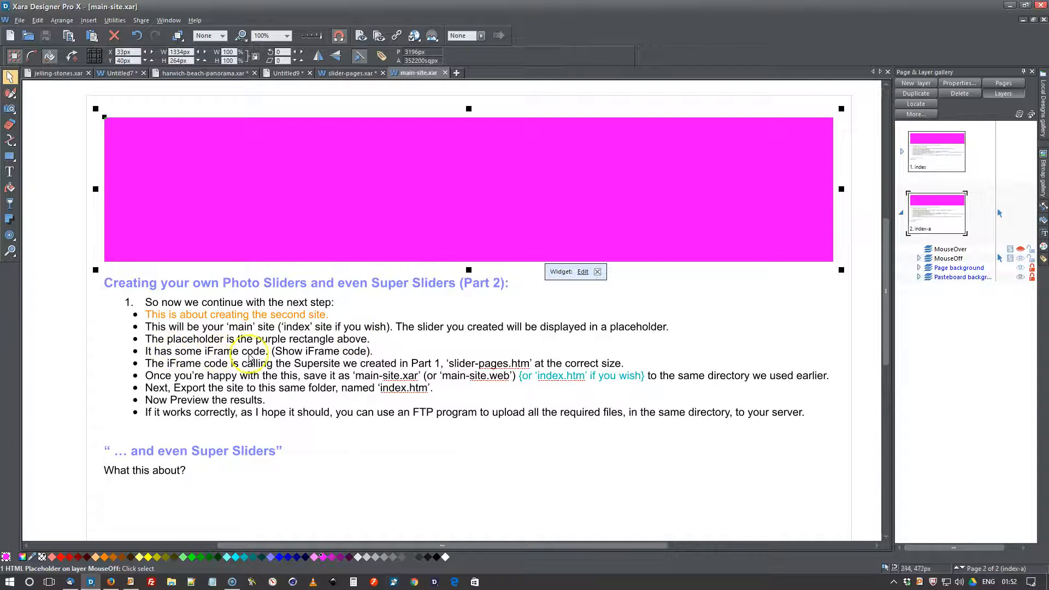
{"action": "left_click", "coordinate": [583, 271]}
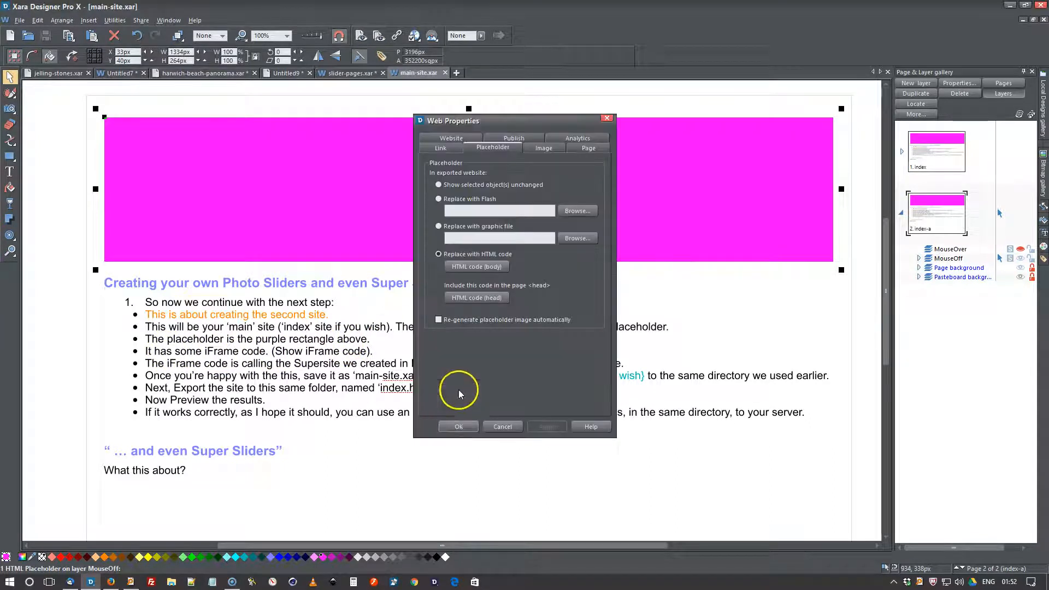
{"action": "left_click", "coordinate": [488, 269]}
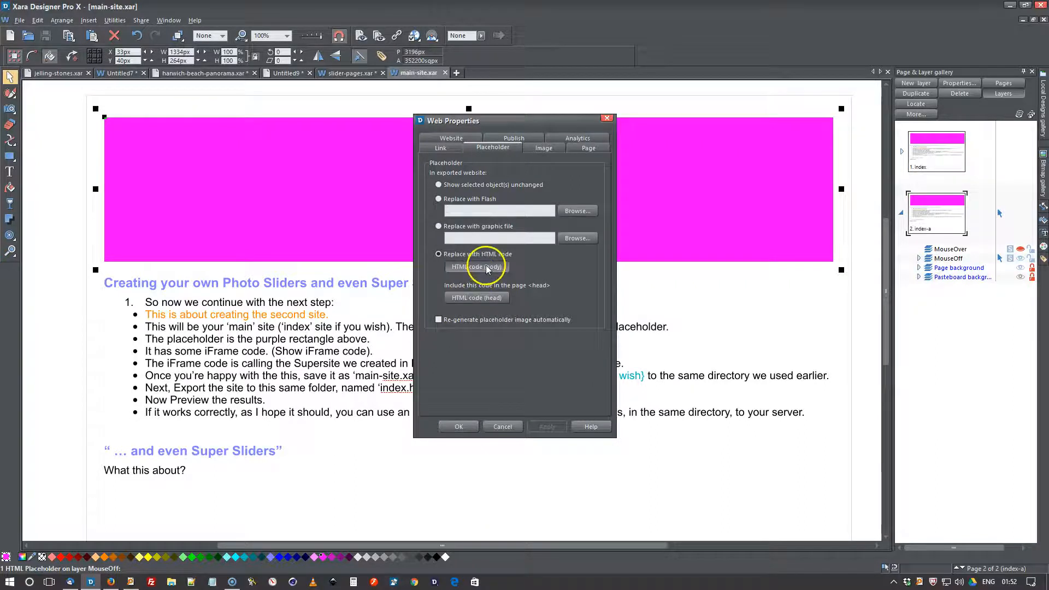
{"action": "left_click", "coordinate": [574, 160]}
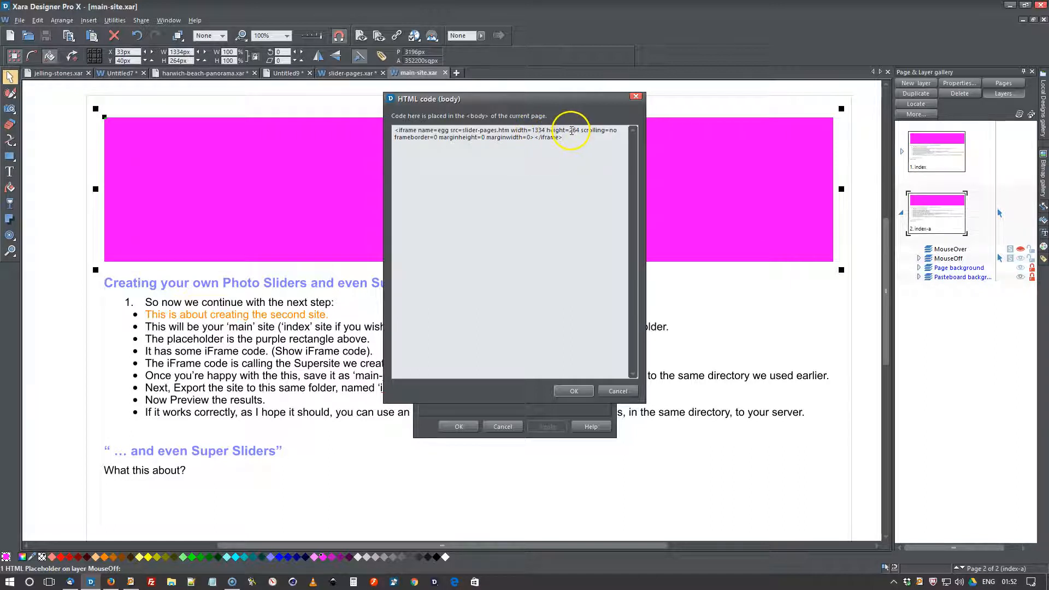
{"action": "left_click", "coordinate": [572, 388]}
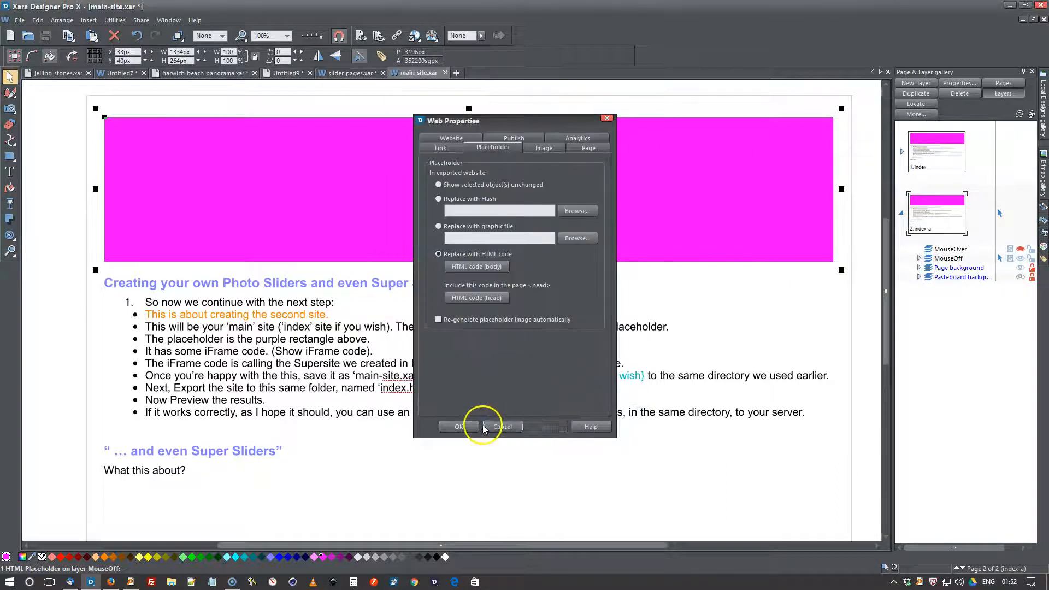
{"action": "left_click", "coordinate": [464, 426]}
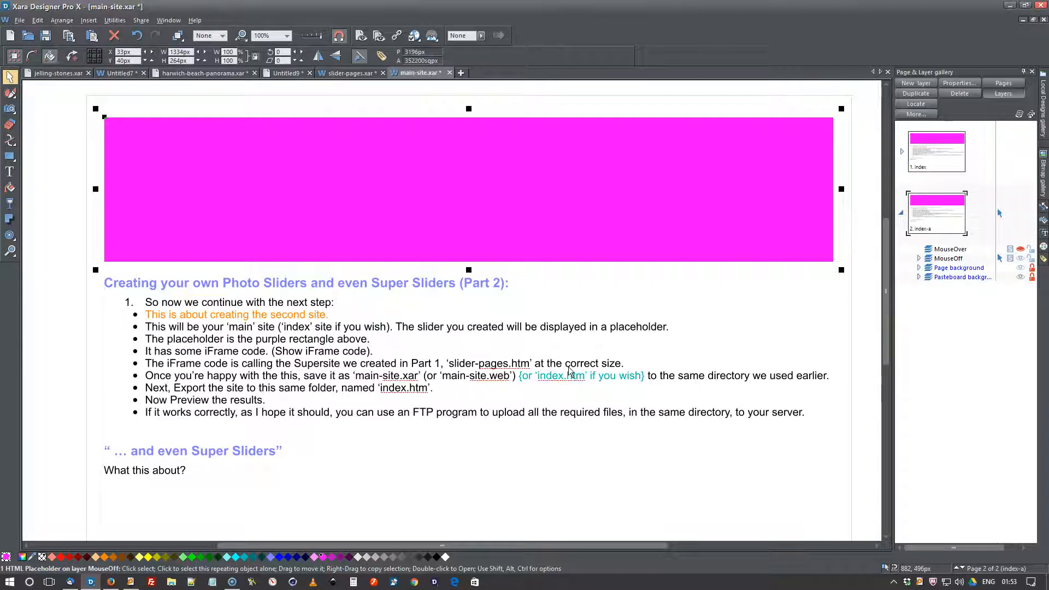
{"action": "left_click", "coordinate": [583, 355]}
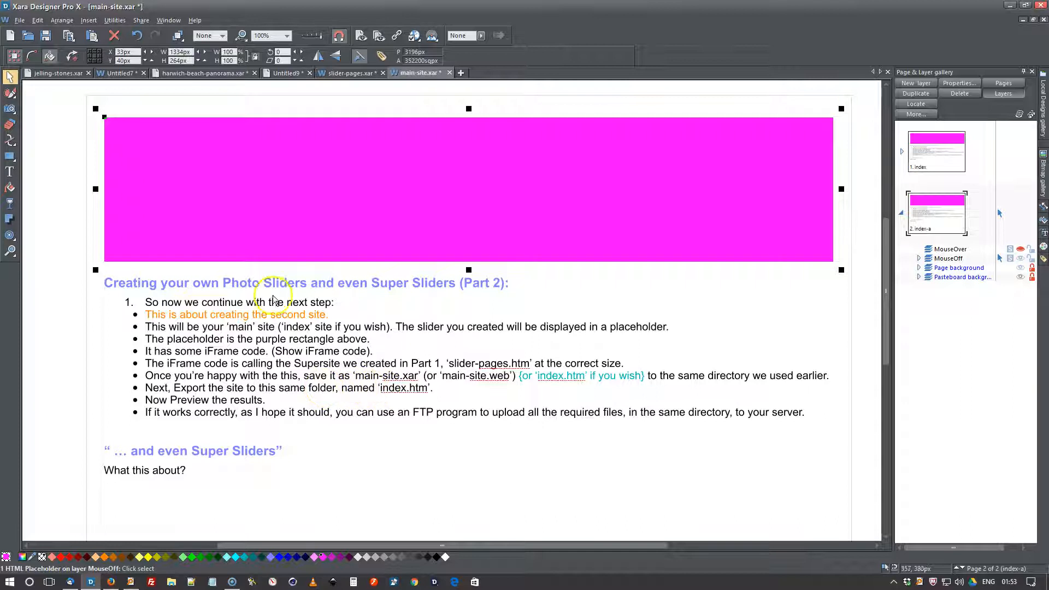
Try to export the main site as index into the slider4placeholder2 folder, cancelling without replacing the existing files.
{"action": "left_click", "coordinate": [19, 20]}
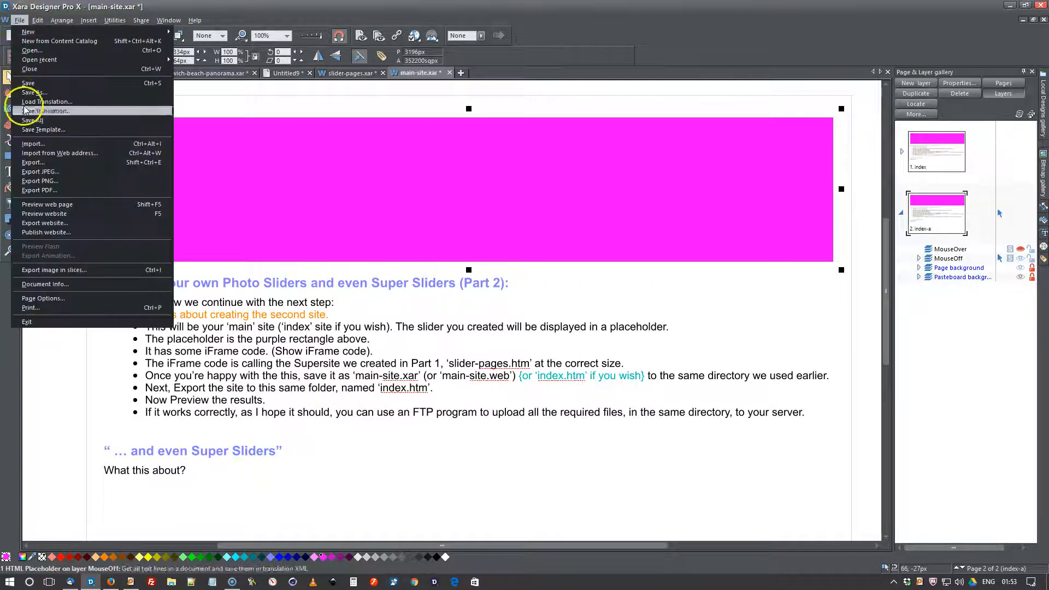
{"action": "left_click", "coordinate": [41, 223]}
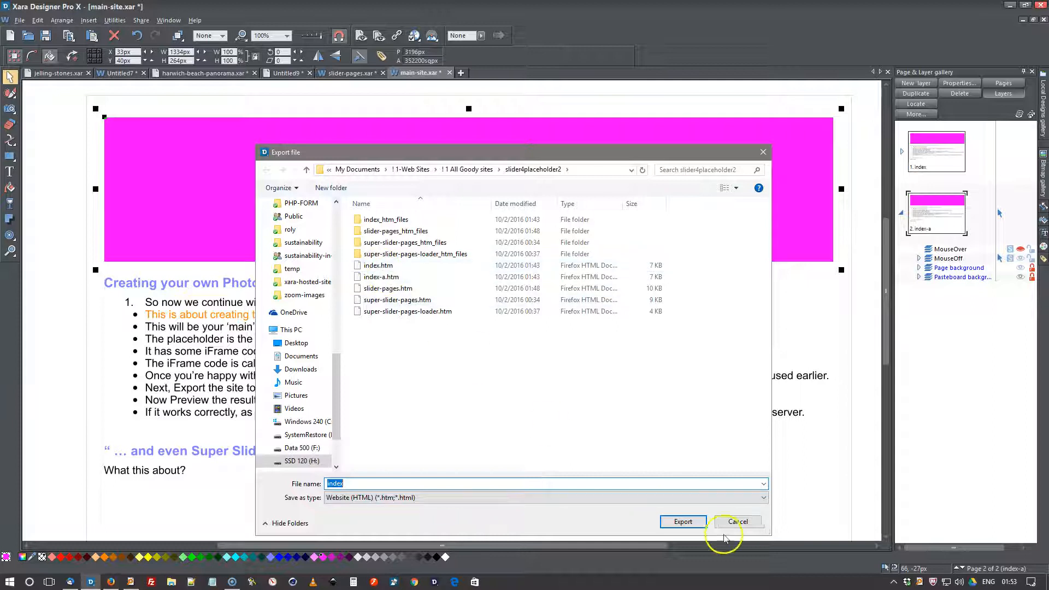
{"action": "left_click", "coordinate": [696, 525]}
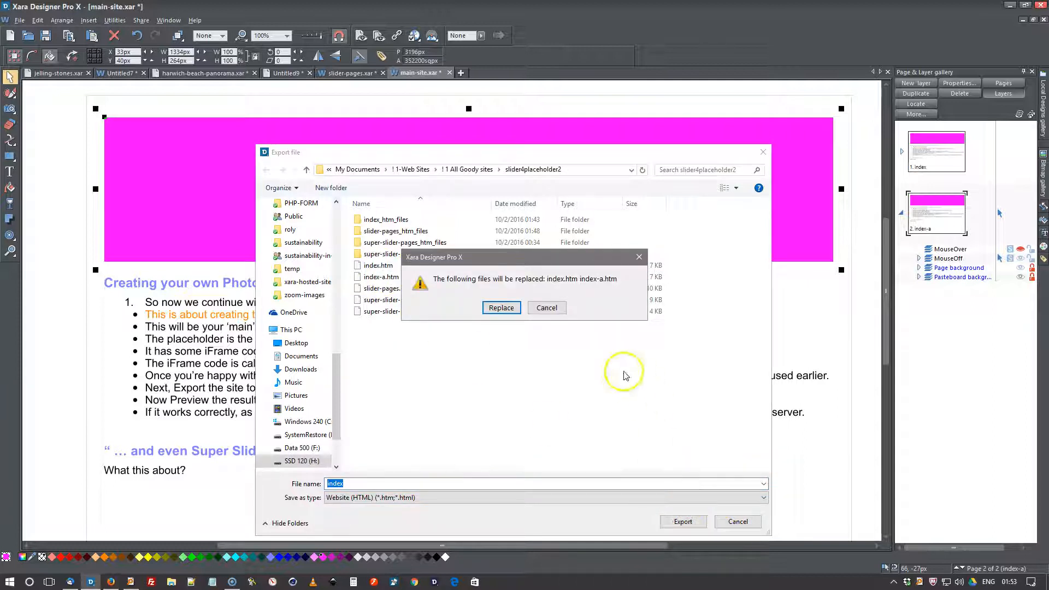
{"action": "left_click", "coordinate": [543, 307]}
{"action": "left_click", "coordinate": [737, 521]}
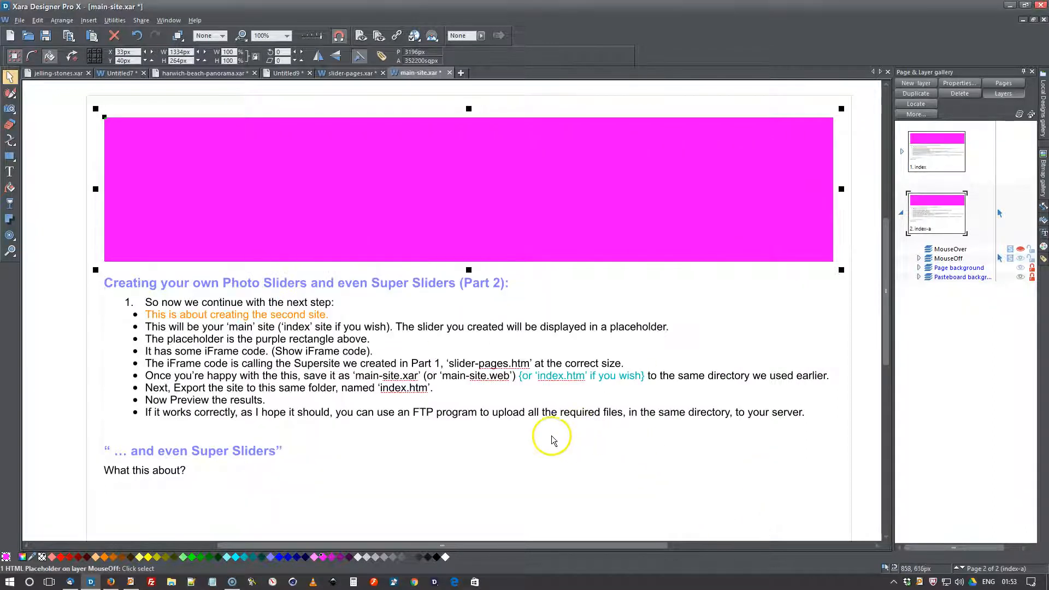
Preview the main-site page in Firefox, test the photo links of the embedded slider, and close the browser window.
{"action": "left_click", "coordinate": [541, 456]}
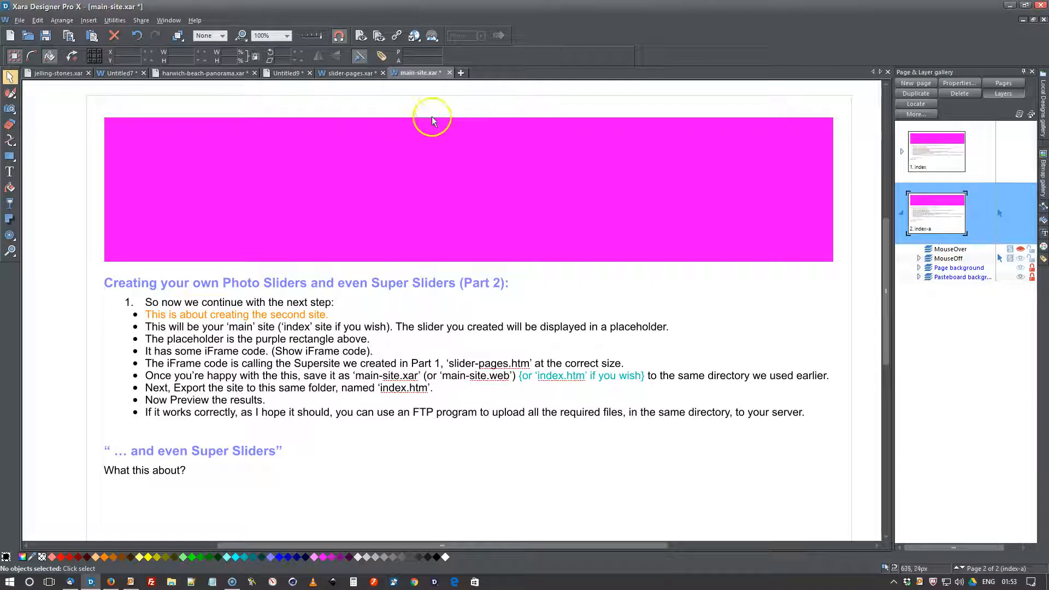
{"action": "left_click", "coordinate": [362, 37]}
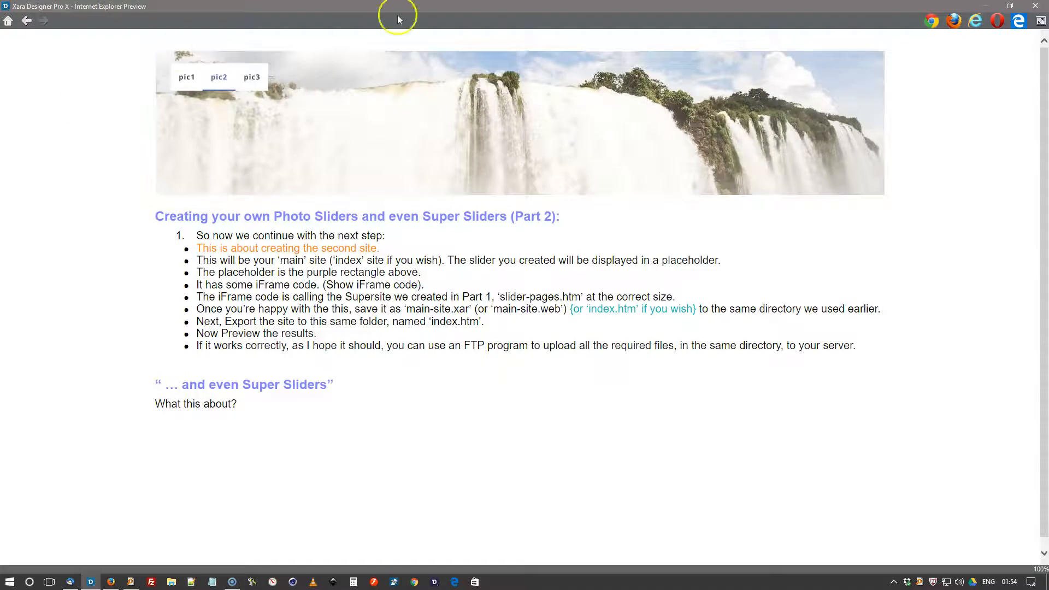
{"action": "left_click", "coordinate": [954, 22]}
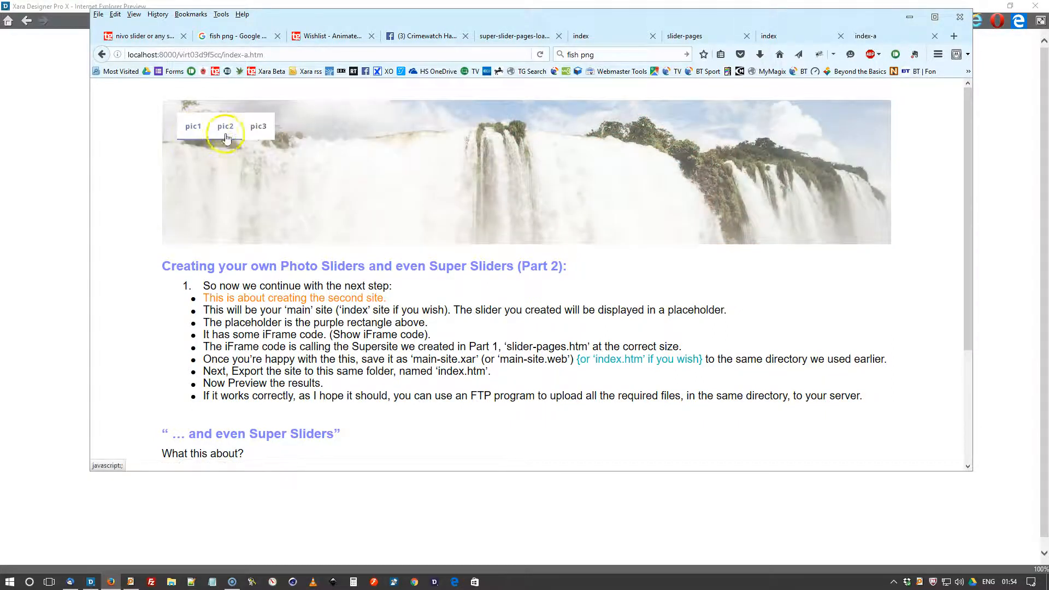
{"action": "left_click", "coordinate": [226, 137]}
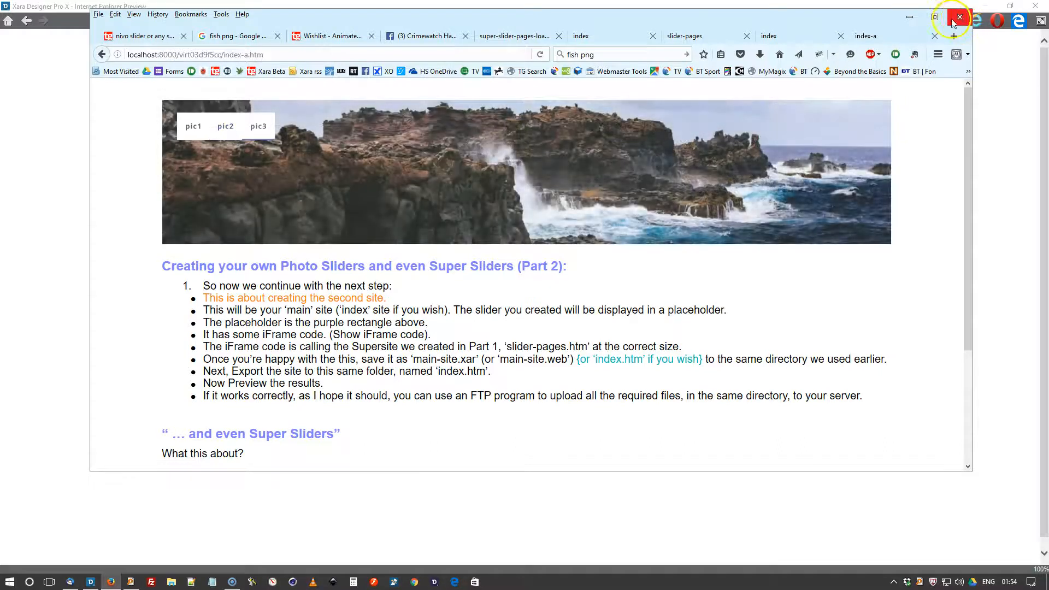
{"action": "left_click", "coordinate": [953, 19]}
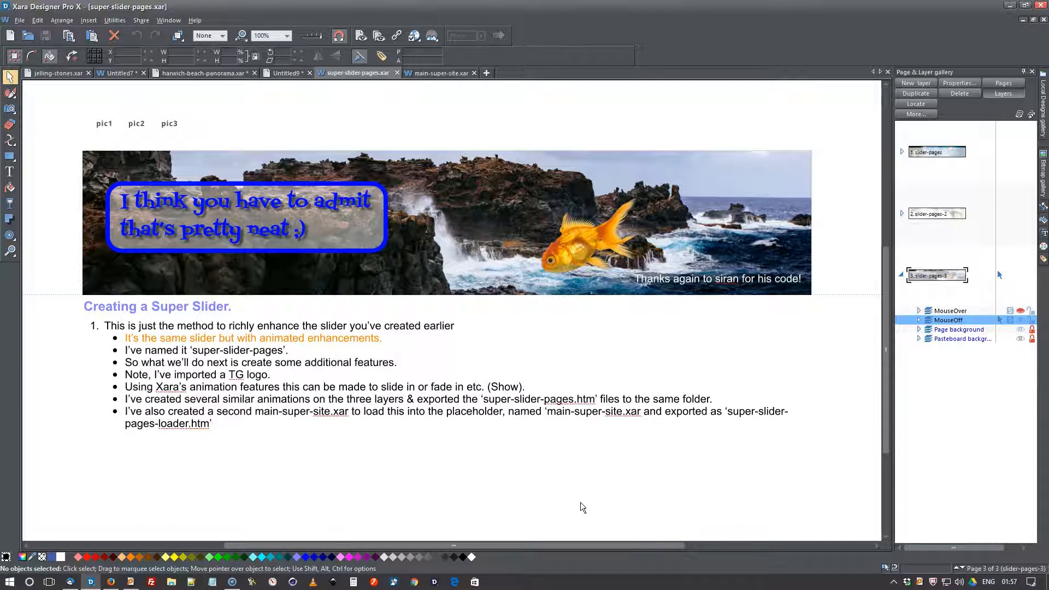
On the first page of super-slider-pages, examine the pic1, pic2 and pic3 navigation bar above the photo.
{"action": "left_click", "coordinate": [950, 153]}
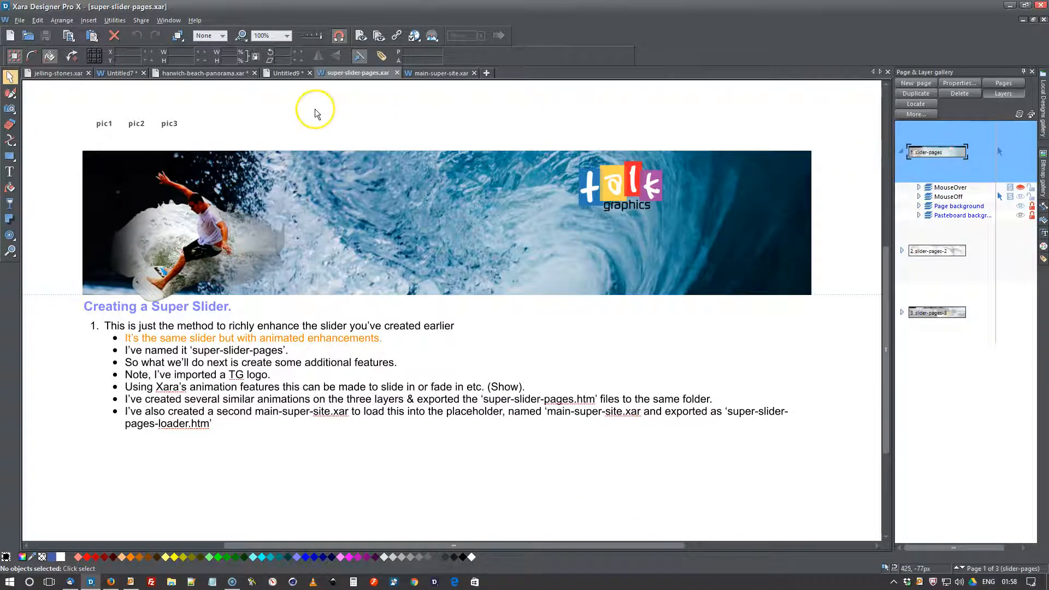
{"action": "left_click", "coordinate": [135, 127]}
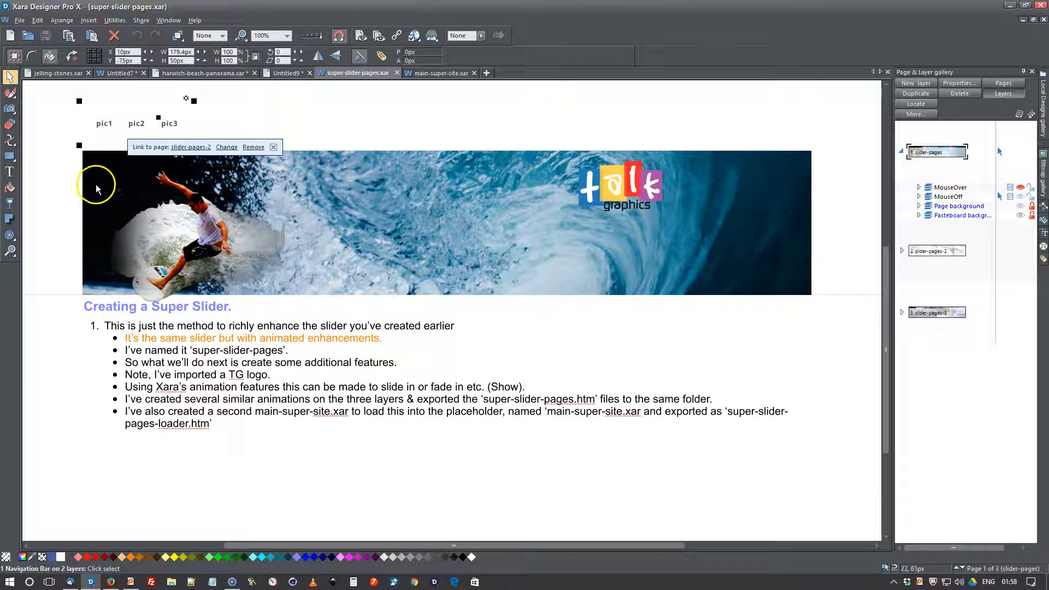
{"action": "left_click", "coordinate": [64, 120]}
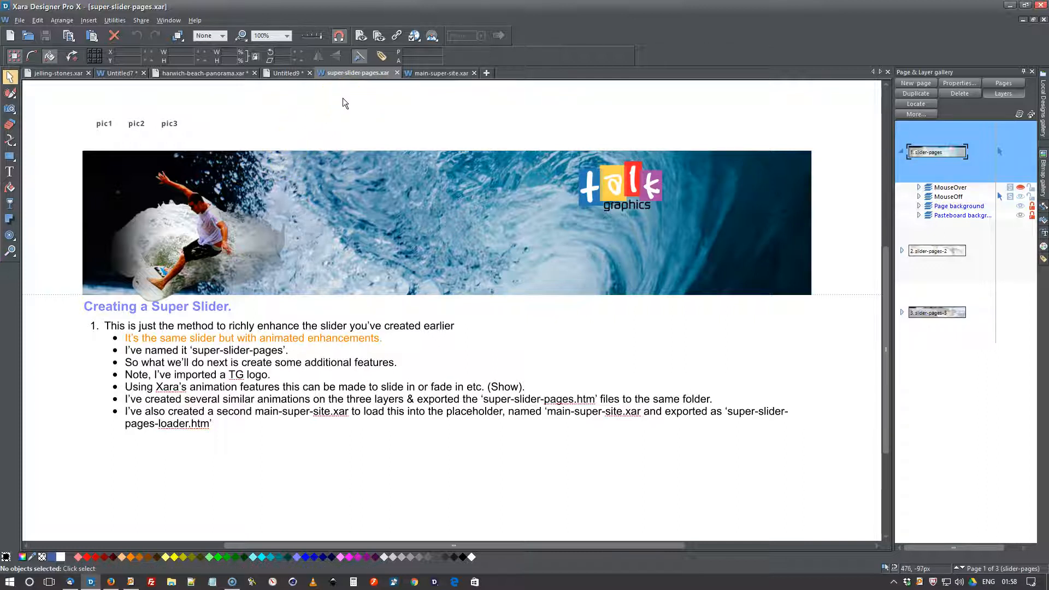
Examine the reveal animation settings of the talk graphics logo on the first super-slider page.
{"action": "left_click", "coordinate": [624, 188]}
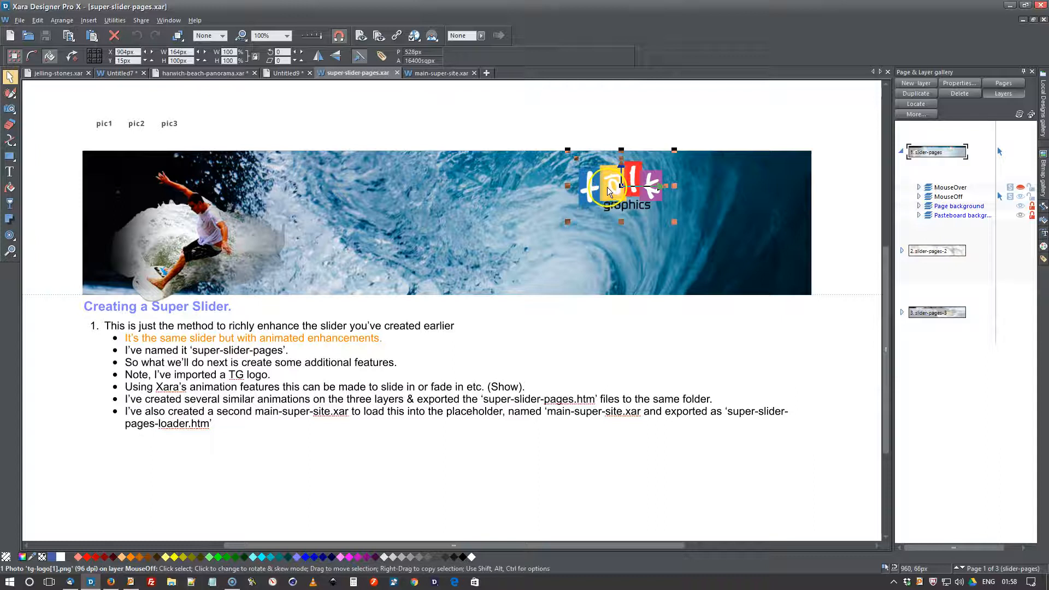
{"action": "right_click", "coordinate": [607, 189]}
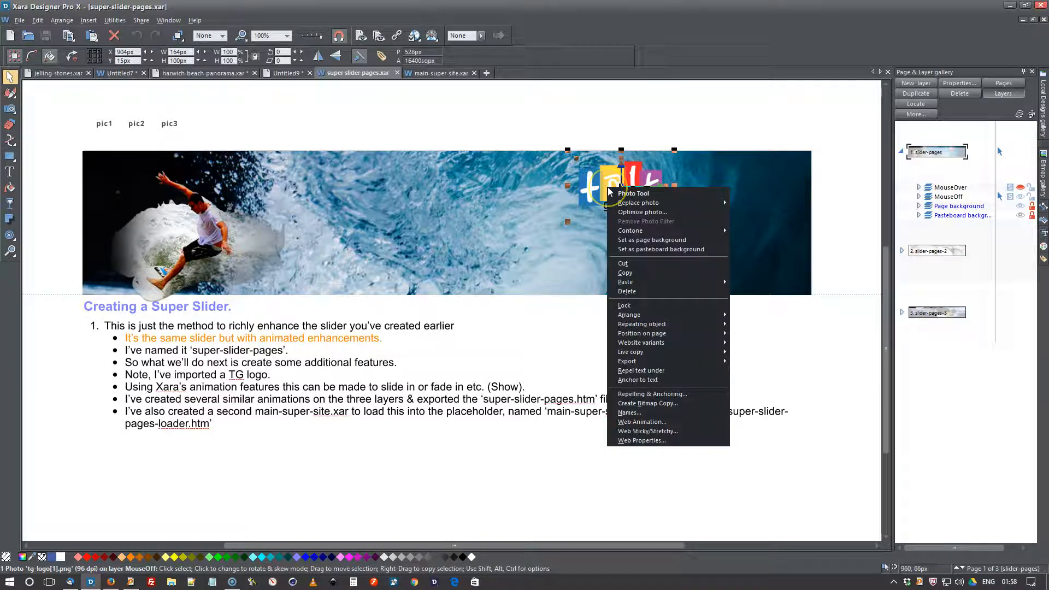
{"action": "left_click", "coordinate": [636, 422]}
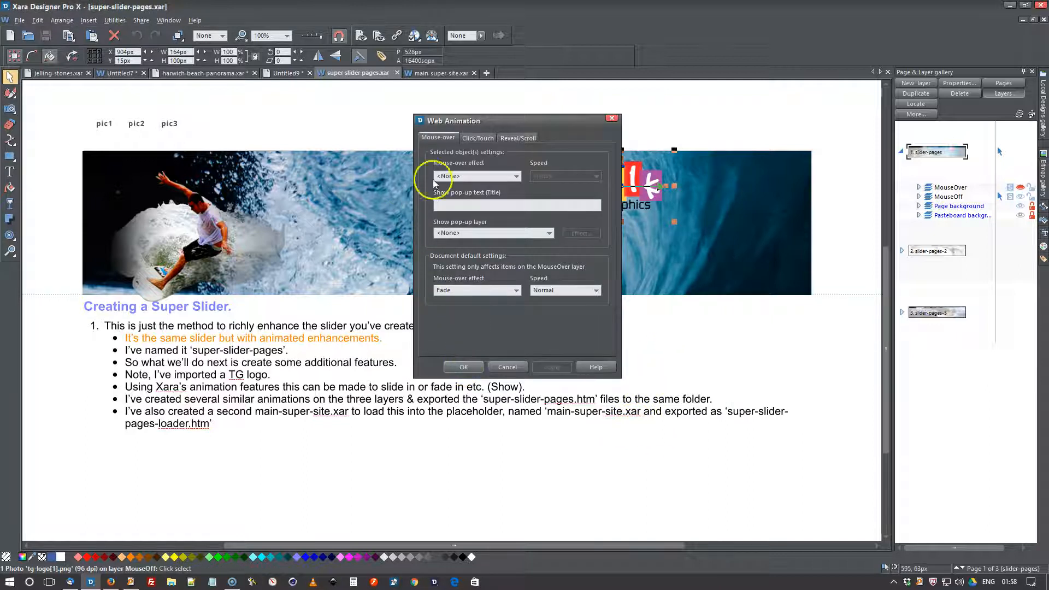
{"action": "left_click", "coordinate": [518, 138]}
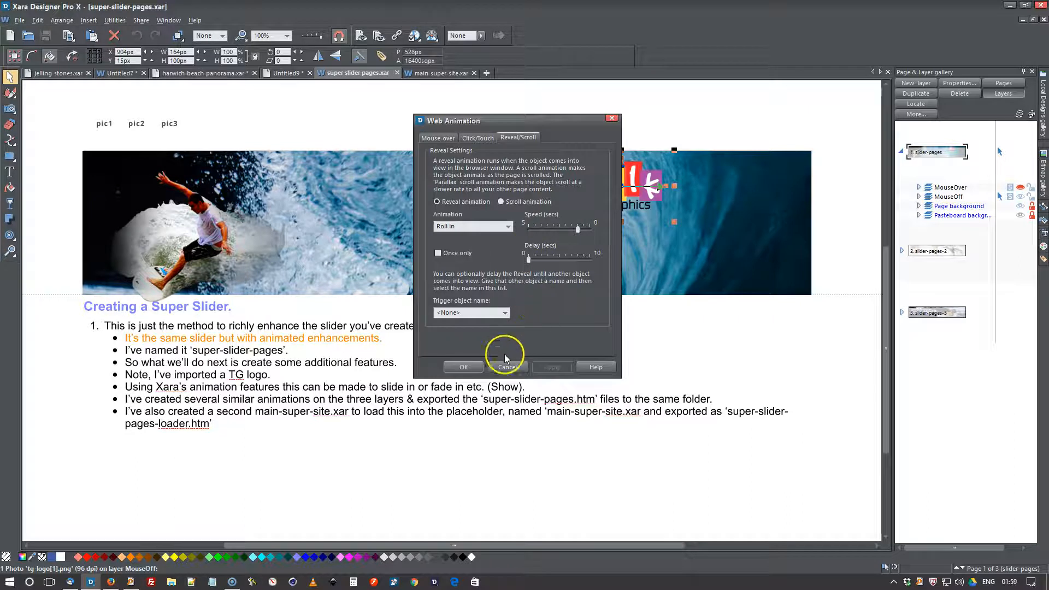
{"action": "left_click", "coordinate": [464, 368]}
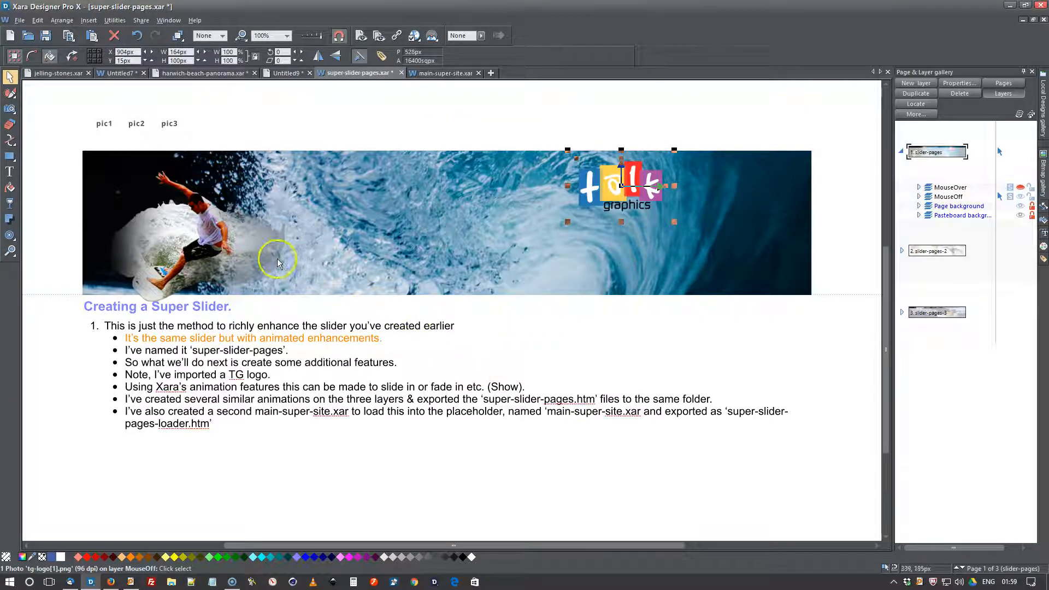
Examine the reveal animation, speed and delay settings of the surfer image on the first super-slider page.
{"action": "left_click", "coordinate": [210, 246]}
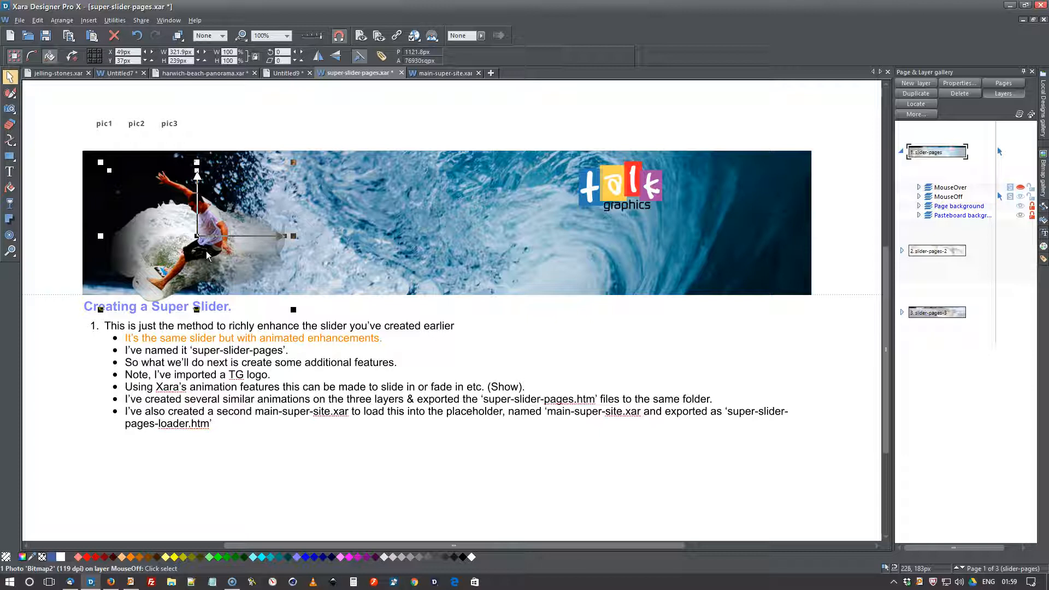
{"action": "right_click", "coordinate": [208, 255]}
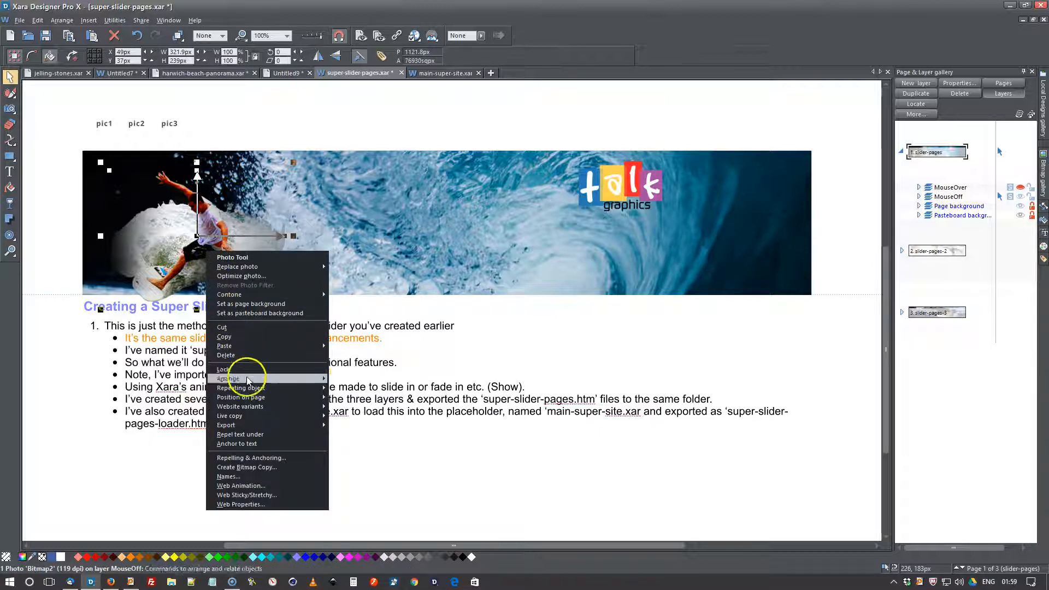
{"action": "left_click", "coordinate": [242, 486]}
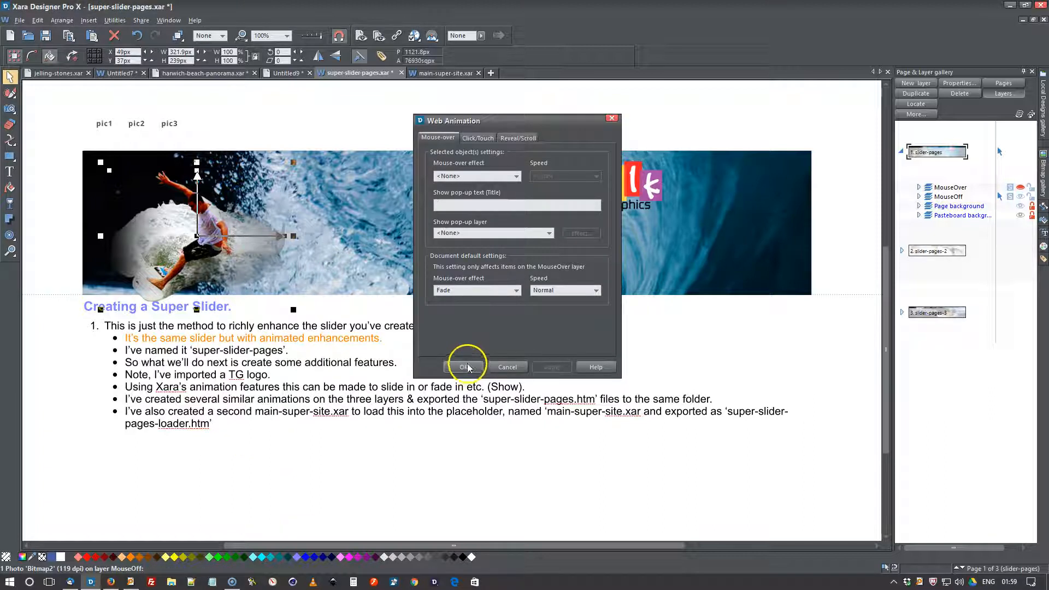
{"action": "left_click", "coordinate": [518, 139]}
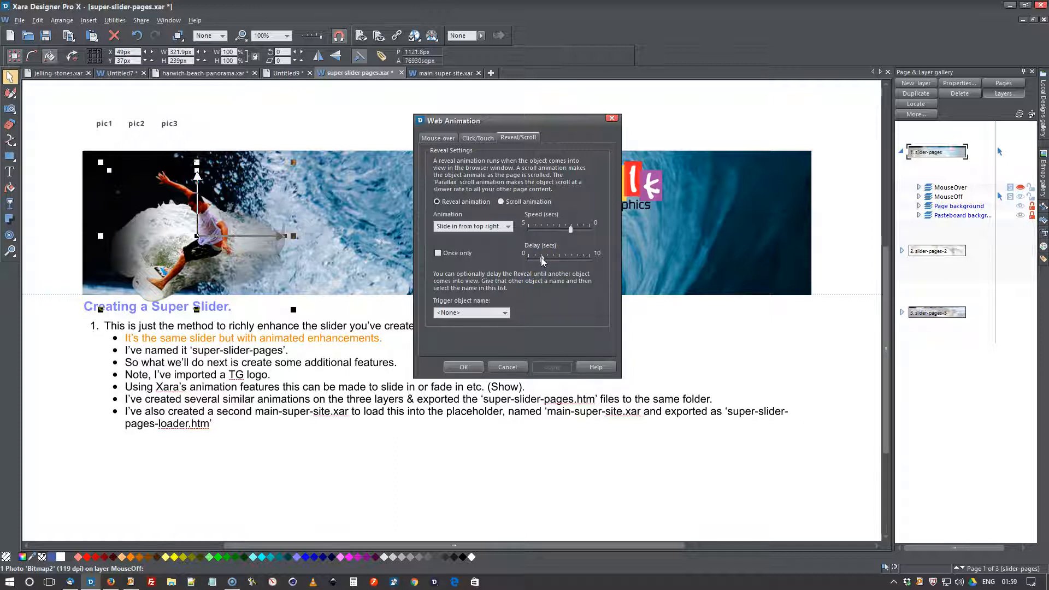
{"action": "left_click", "coordinate": [463, 367]}
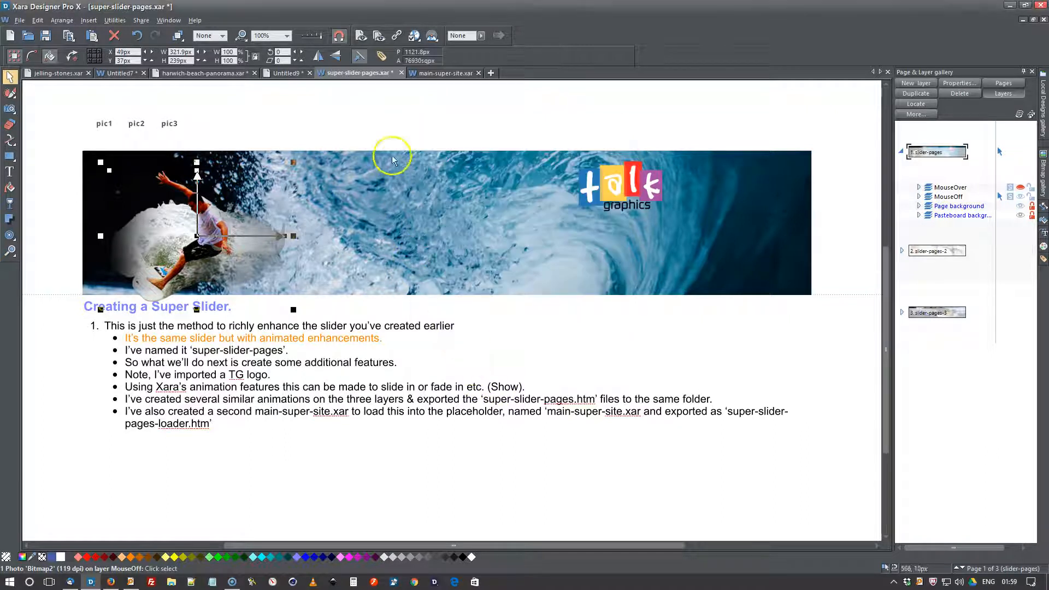
On the second super-slider page, look over the talk graphics logo and the duck image placed on the waterfall photo.
{"action": "left_click", "coordinate": [917, 252]}
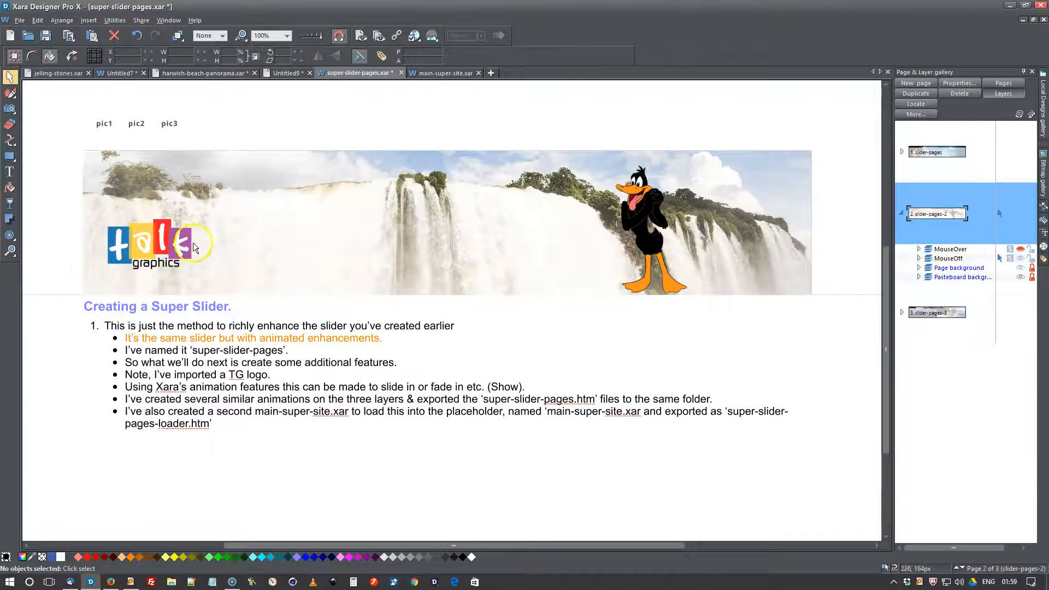
{"action": "left_click", "coordinate": [176, 250]}
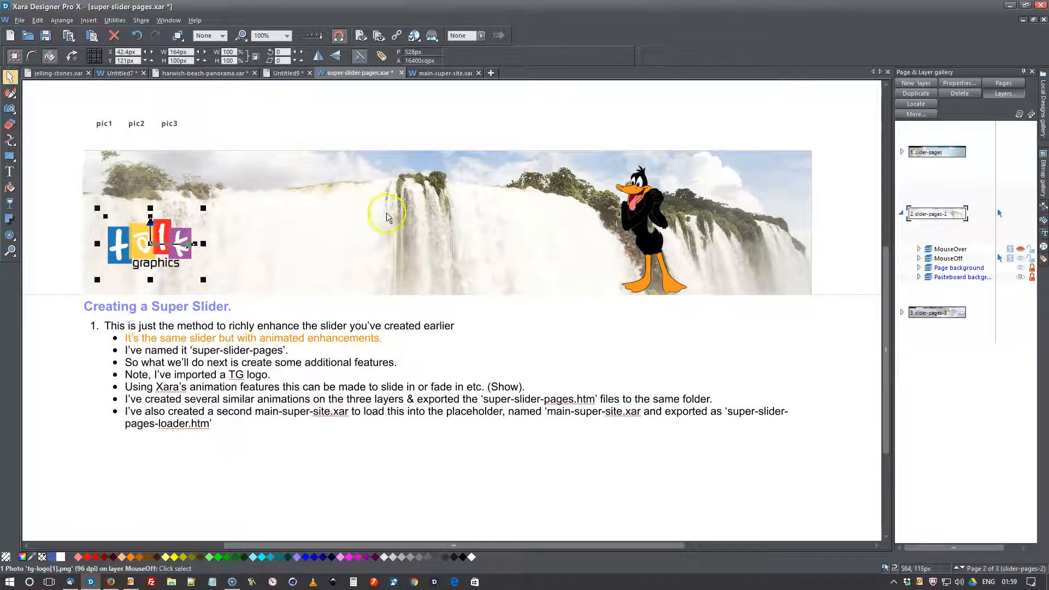
{"action": "left_click", "coordinate": [647, 218]}
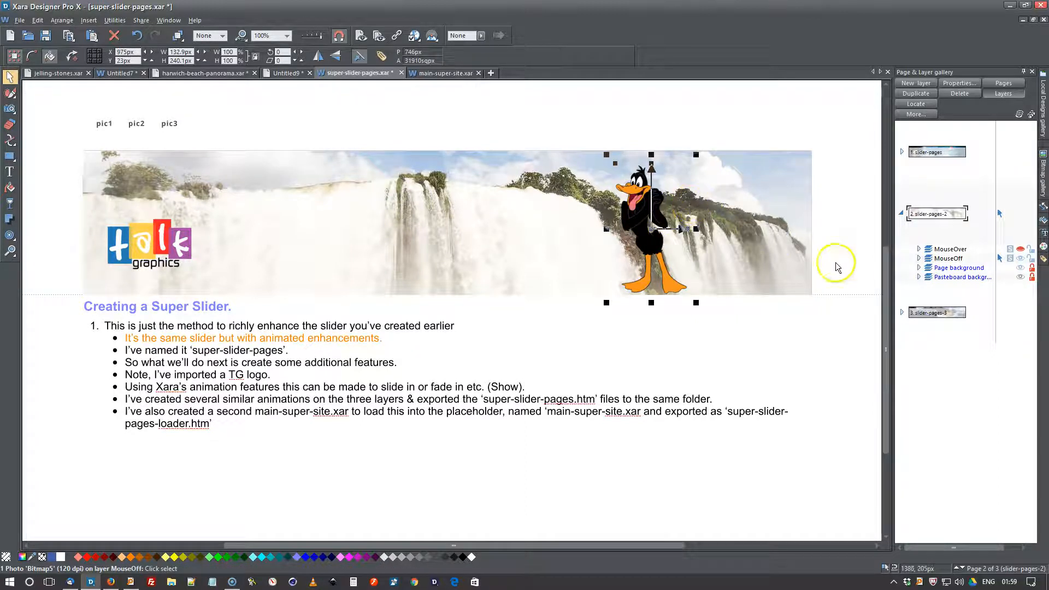
{"action": "left_click", "coordinate": [860, 257]}
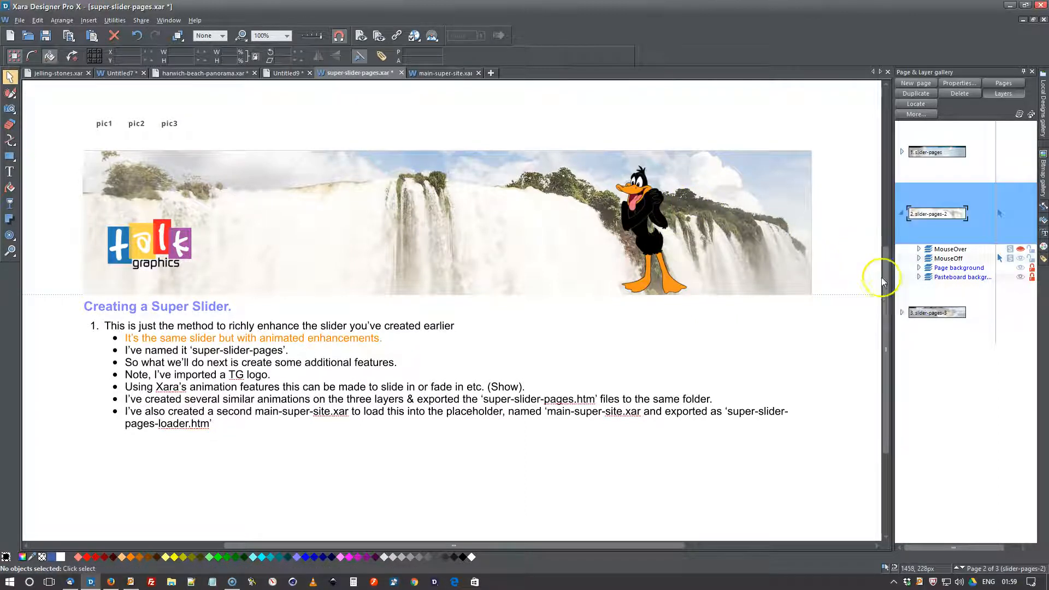
On the third super-slider page, look over the goldfish, the blue-framed caption and the thank-you text.
{"action": "left_click", "coordinate": [927, 314]}
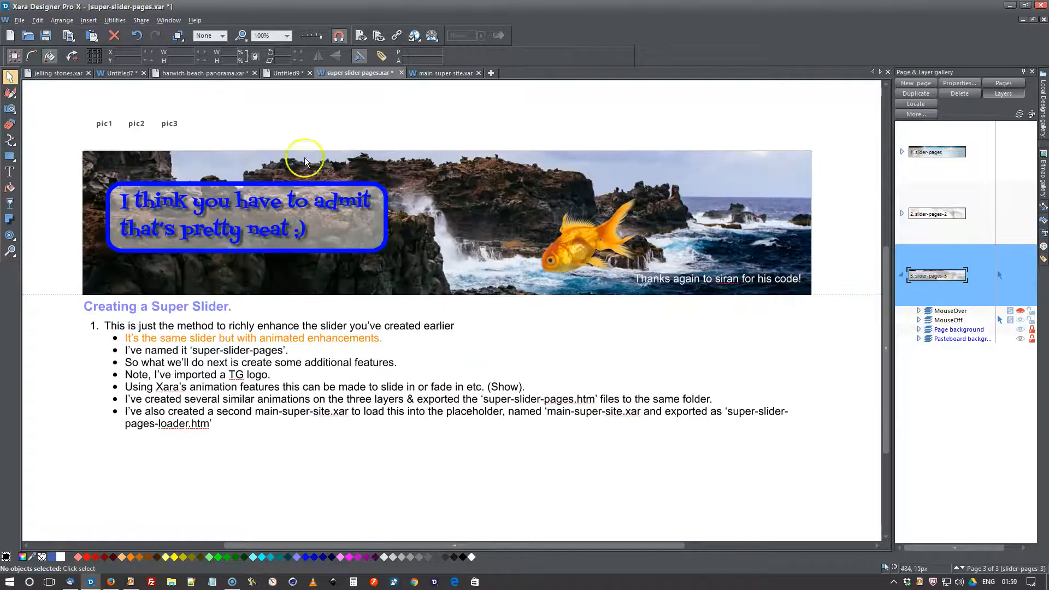
{"action": "left_click", "coordinate": [571, 246]}
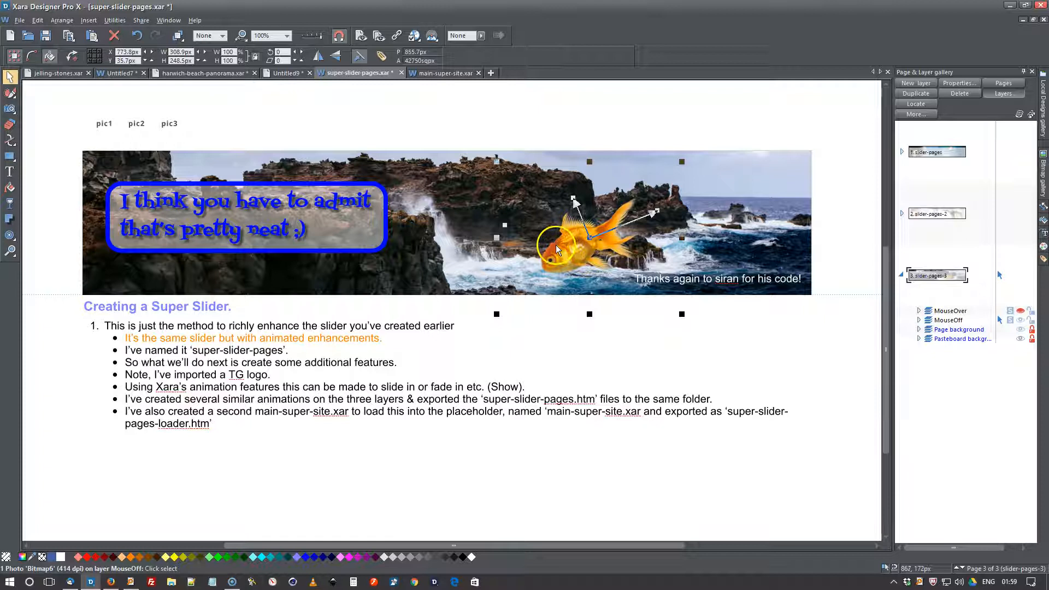
{"action": "left_click", "coordinate": [288, 221]}
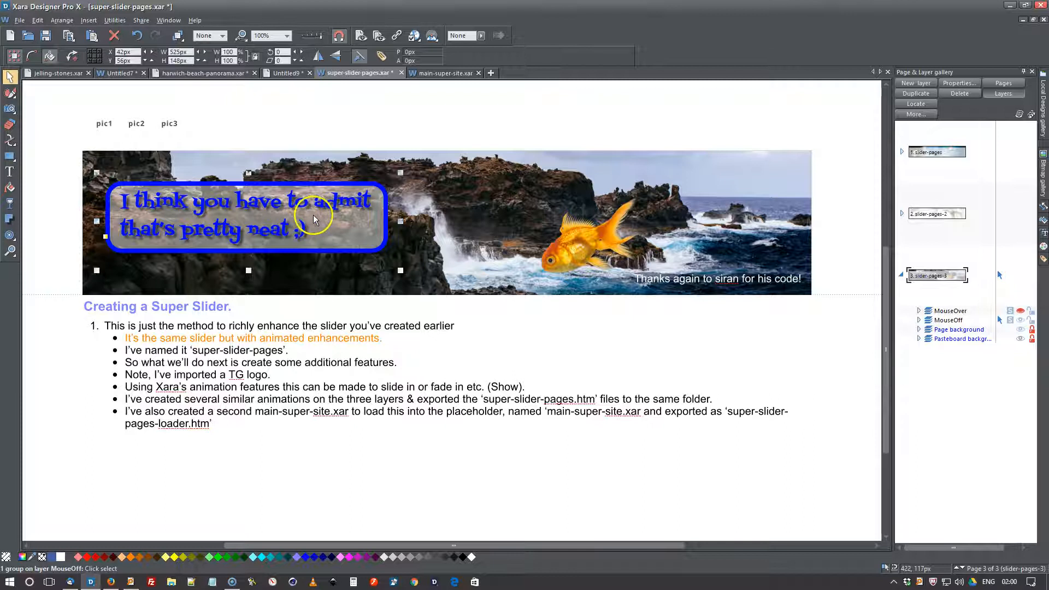
{"action": "left_click", "coordinate": [671, 283]}
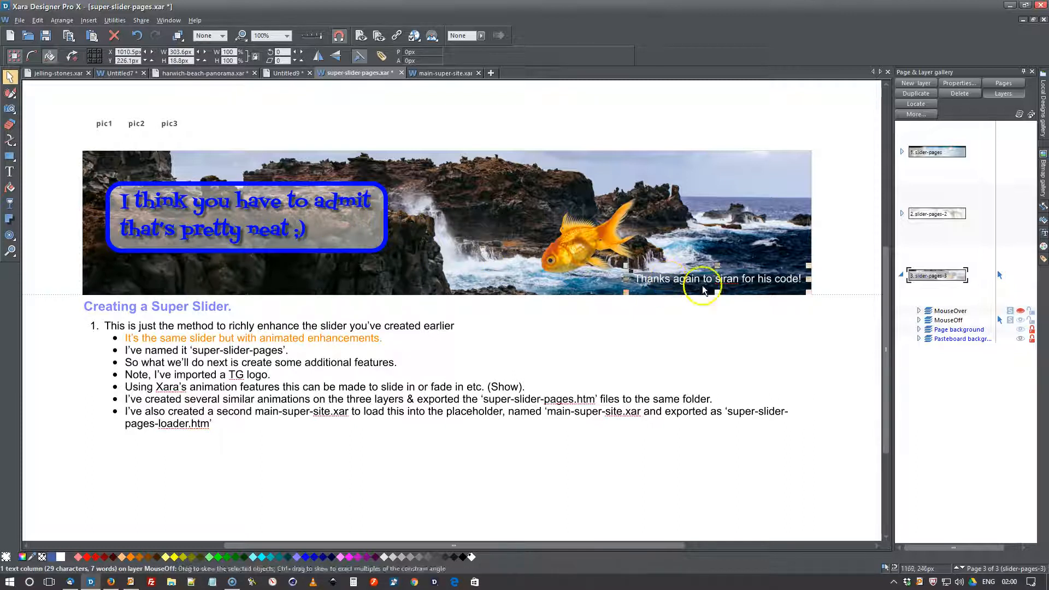
Preview the whole super-slider website to watch its animated pages, then close the preview.
{"action": "left_click", "coordinate": [557, 112]}
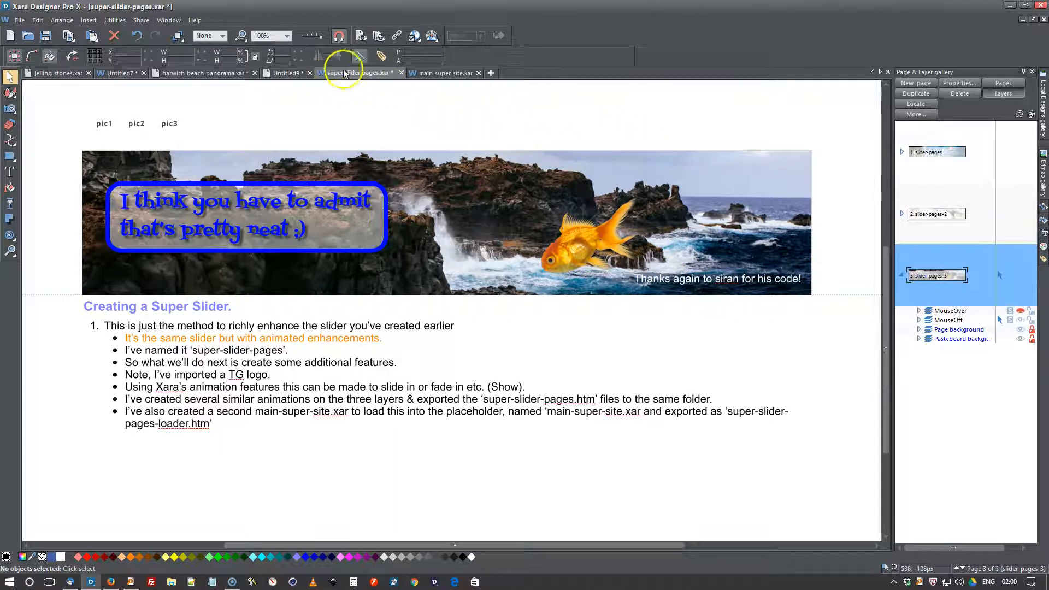
{"action": "left_click", "coordinate": [378, 37]}
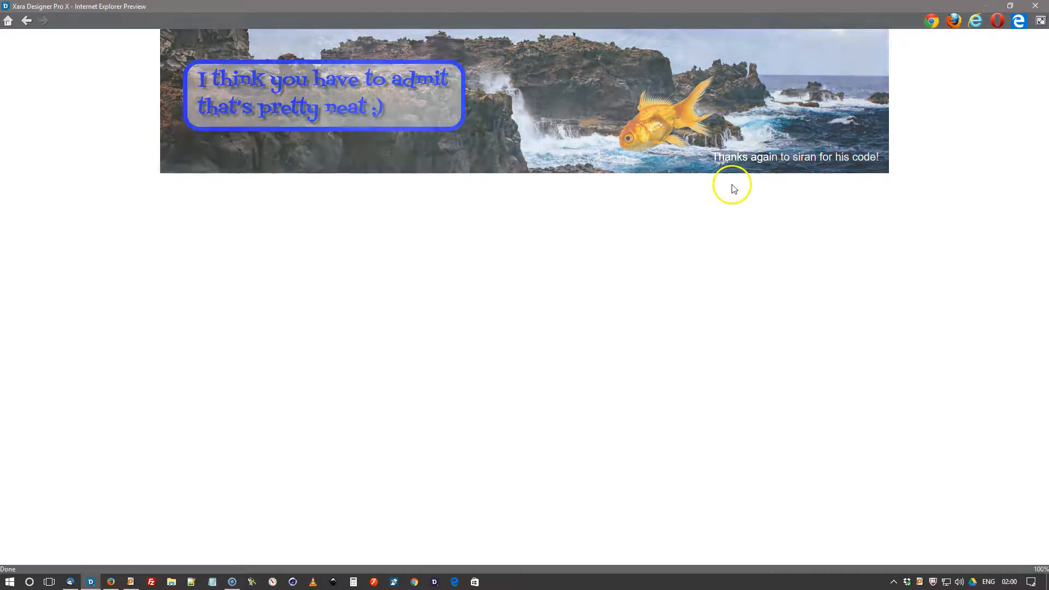
{"action": "left_click", "coordinate": [1034, 6]}
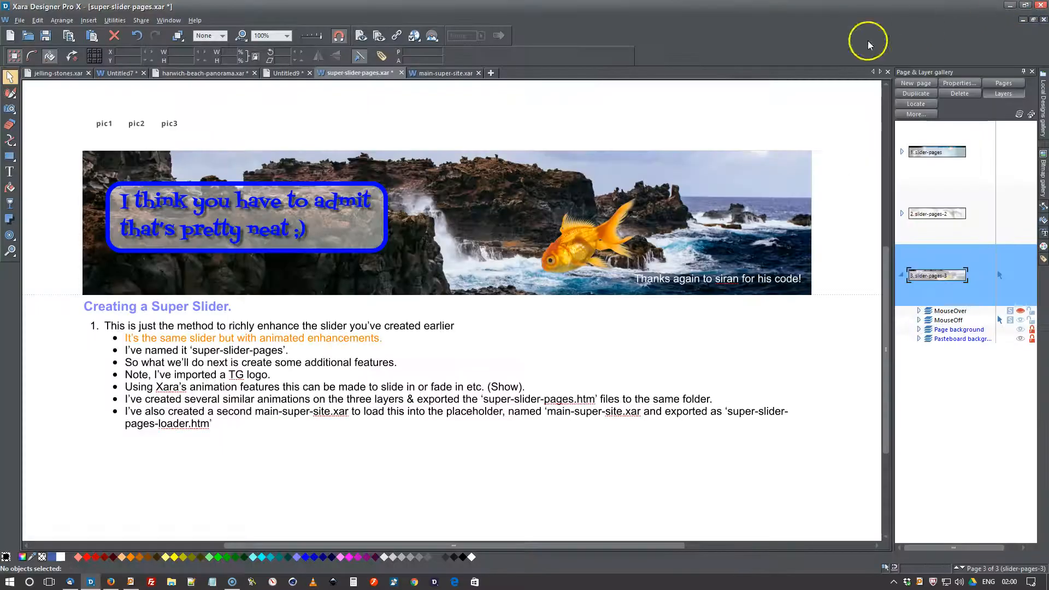
Try to export the super-slider website as super-slider-pages.htm in the slider4placeholder2 folder.
{"action": "left_click", "coordinate": [19, 20]}
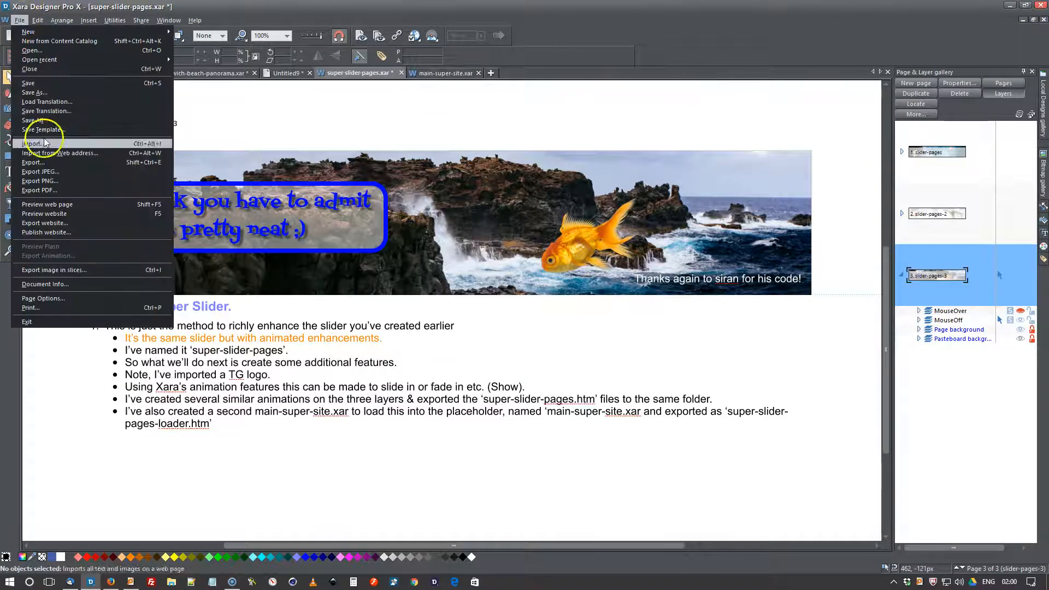
{"action": "left_click", "coordinate": [42, 223]}
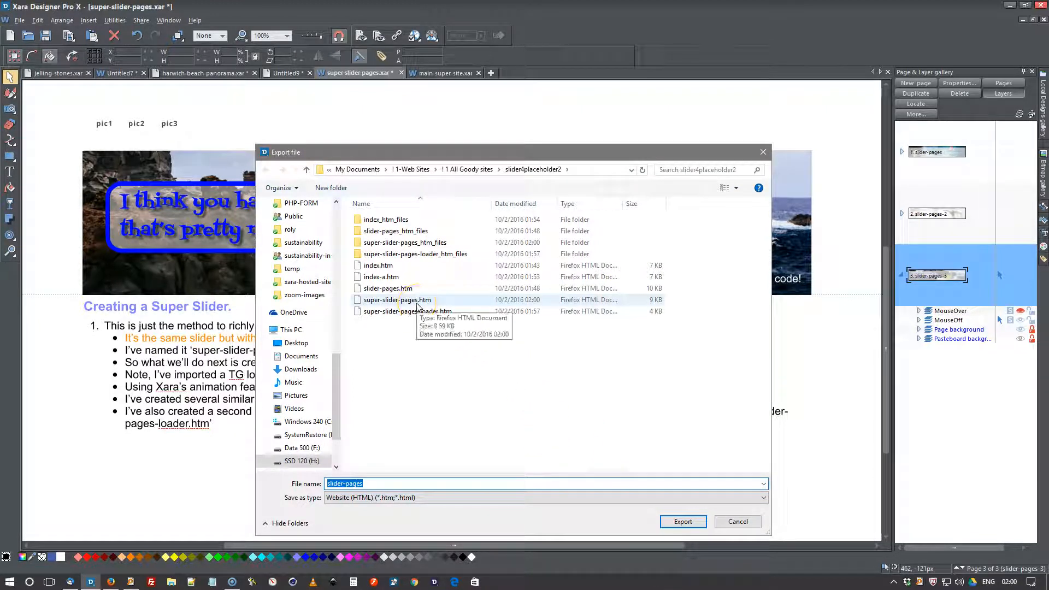
{"action": "left_click", "coordinate": [418, 300]}
{"action": "left_click", "coordinate": [679, 522]}
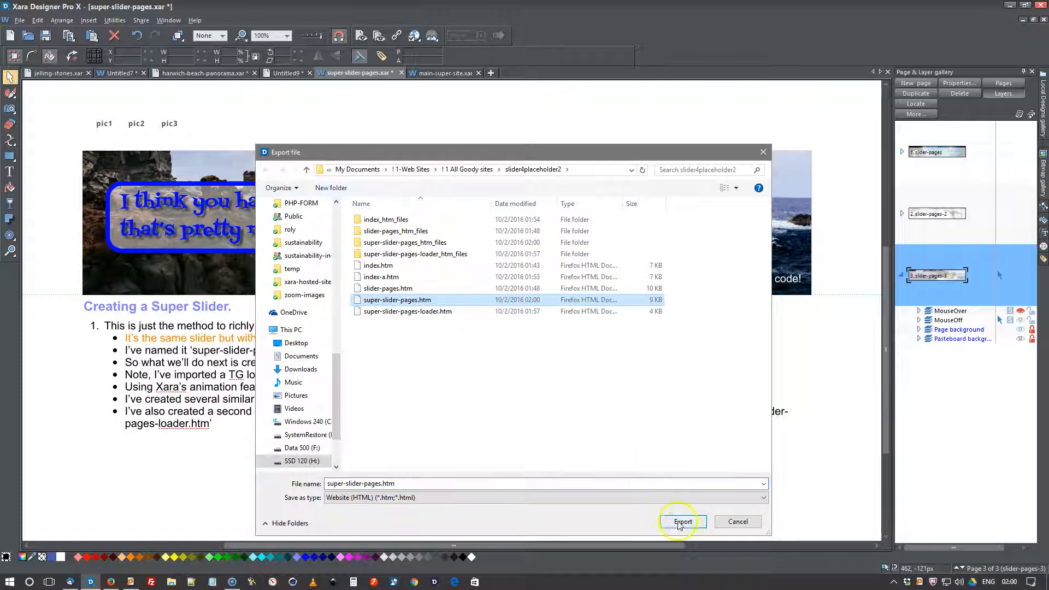
{"action": "left_click", "coordinate": [724, 526]}
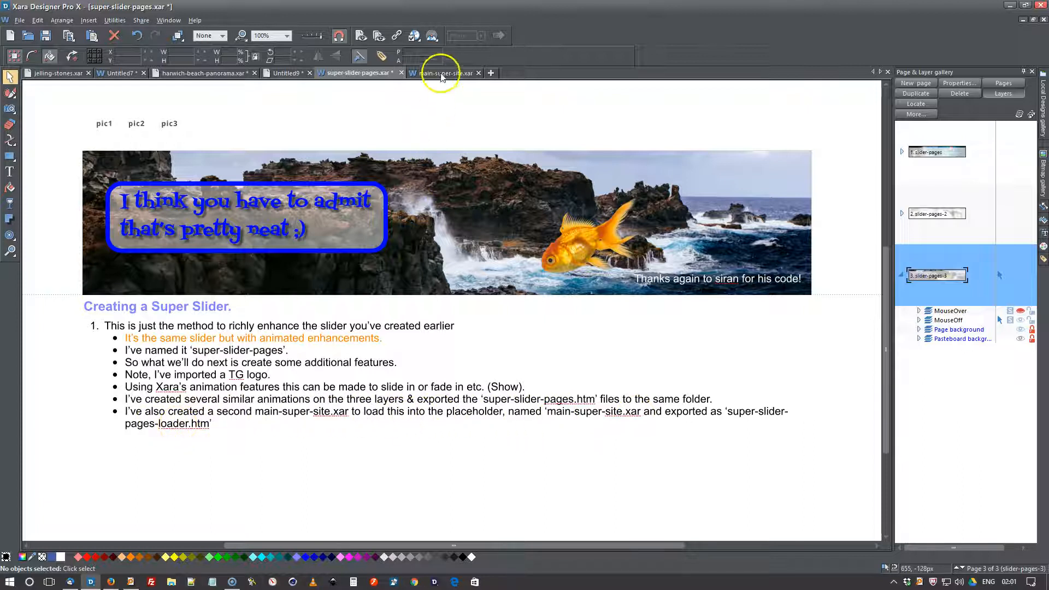
In main-super-site.xar, examine the iframe code in the magenta placeholder's HTML body, then close its web properties.
{"action": "left_click", "coordinate": [442, 75]}
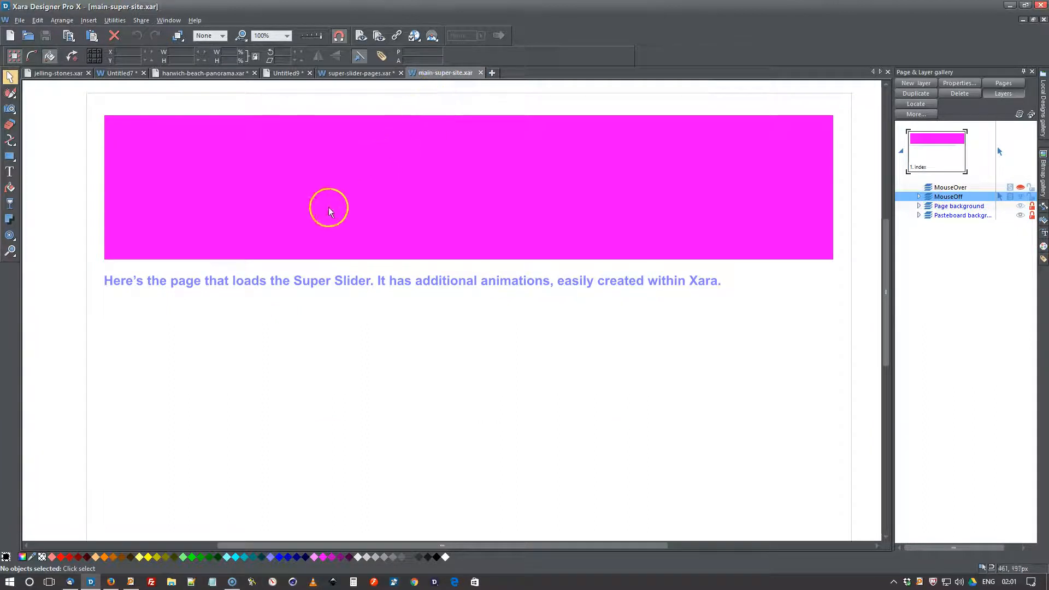
{"action": "left_click", "coordinate": [241, 220]}
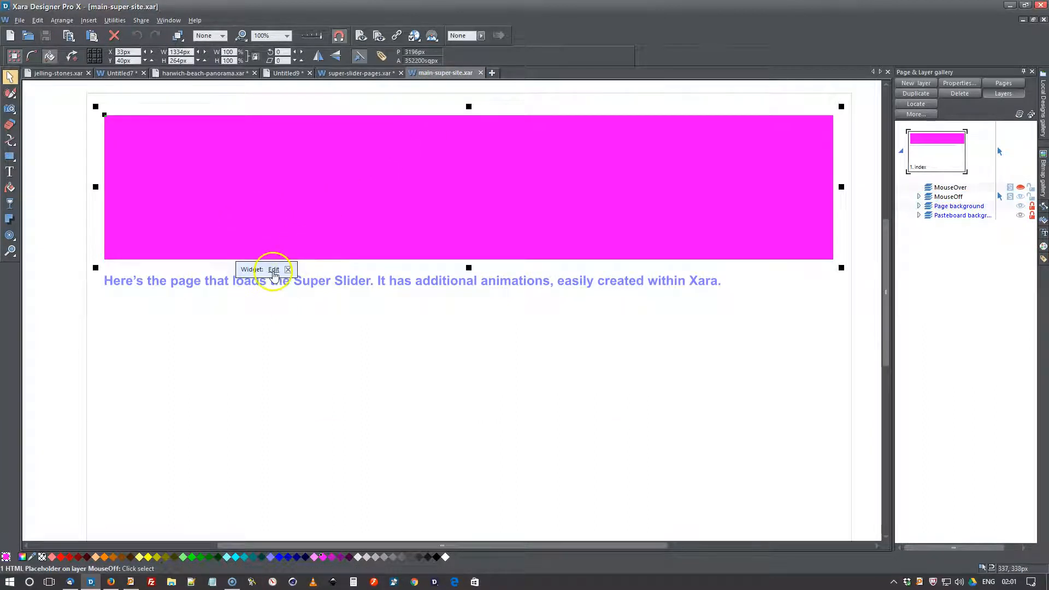
{"action": "left_click", "coordinate": [273, 270]}
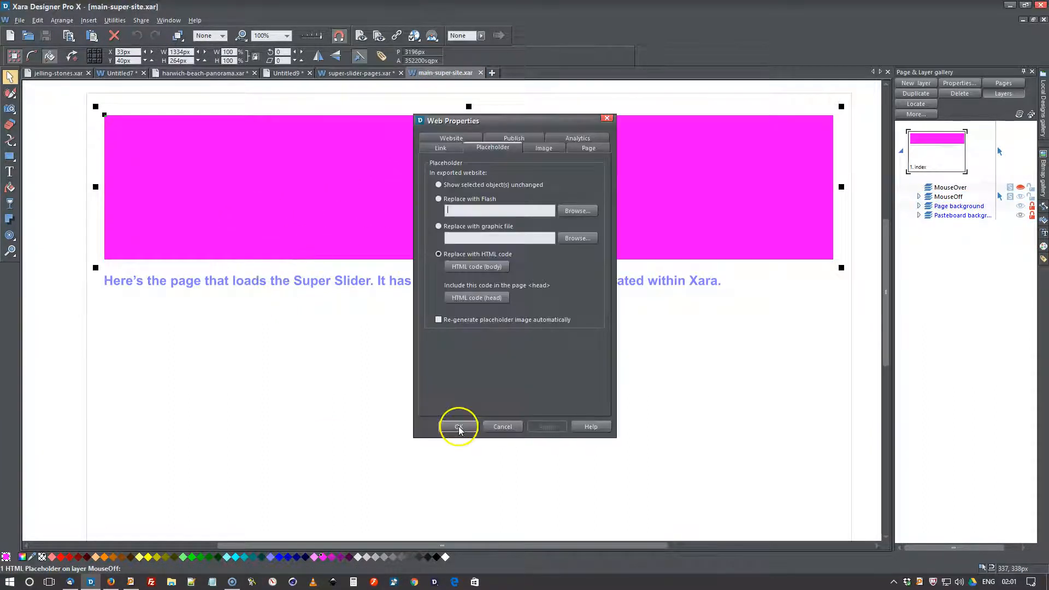
{"action": "left_click", "coordinate": [477, 267]}
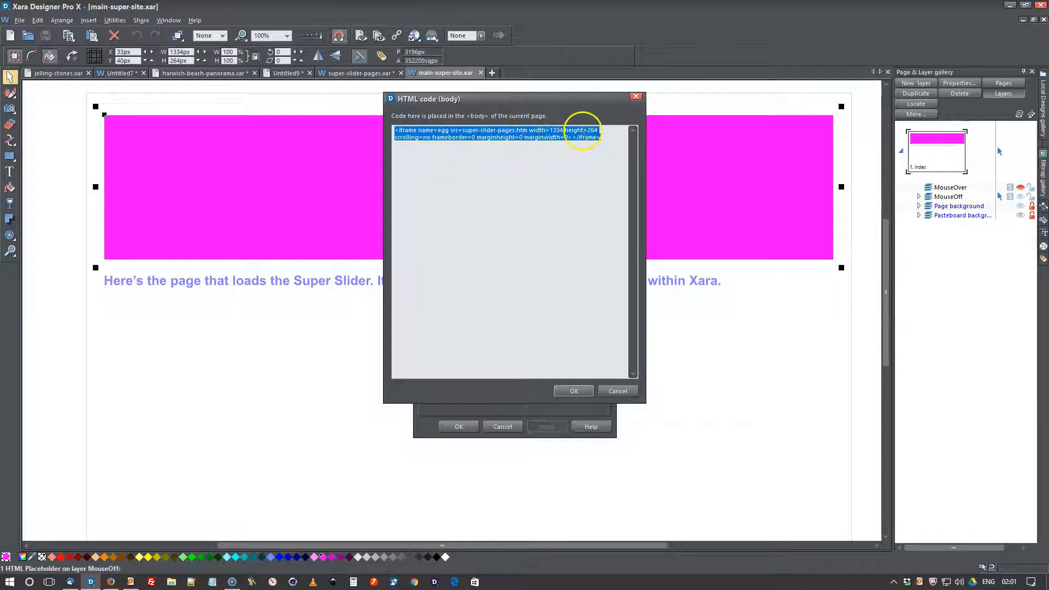
{"action": "left_click", "coordinate": [576, 391]}
{"action": "left_click", "coordinate": [466, 426]}
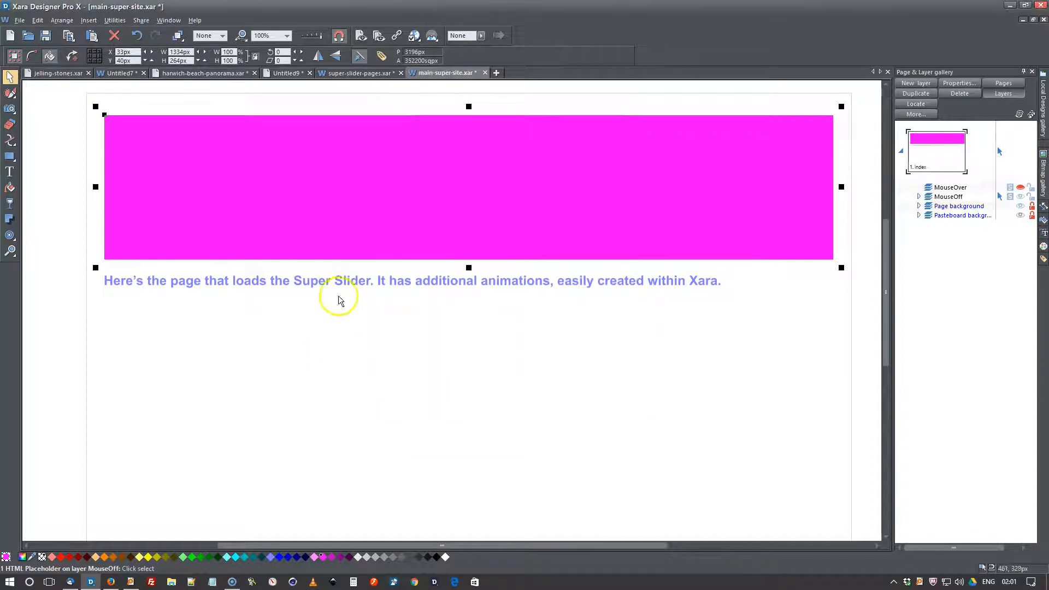
Preview the main super site page that loads the super slider.
{"action": "left_click", "coordinate": [378, 36]}
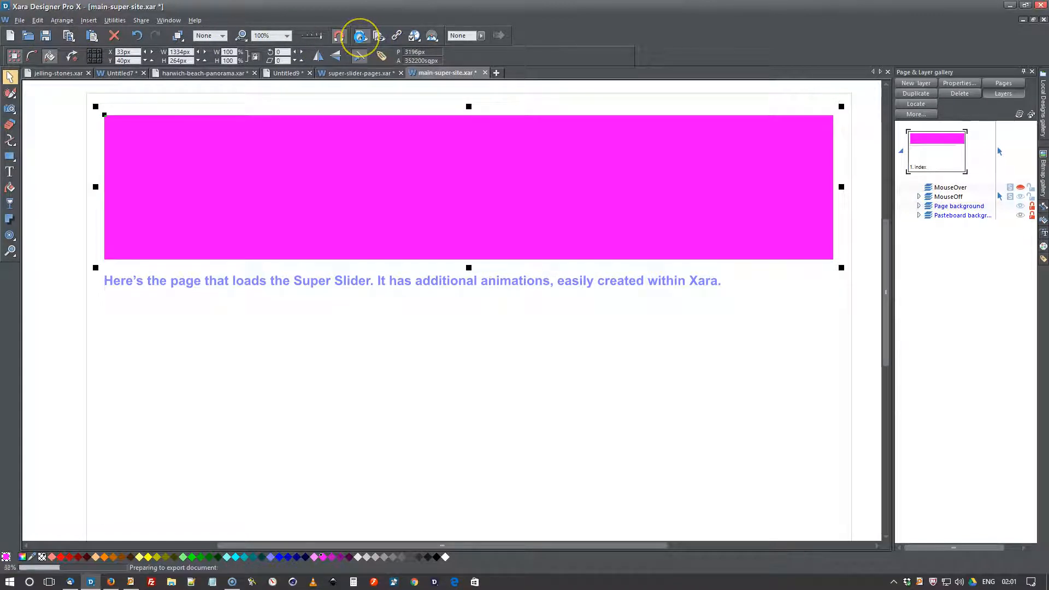